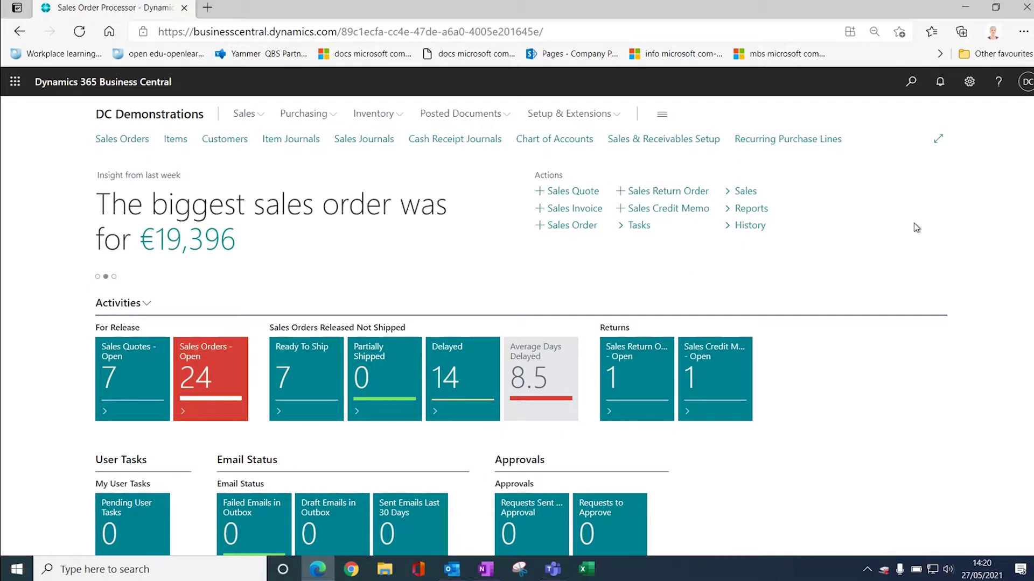
Open Sales & Receivables Setup, examine the Copy Line Descr. to G/L Entry option and return to the role centre.
left_click(657, 141)
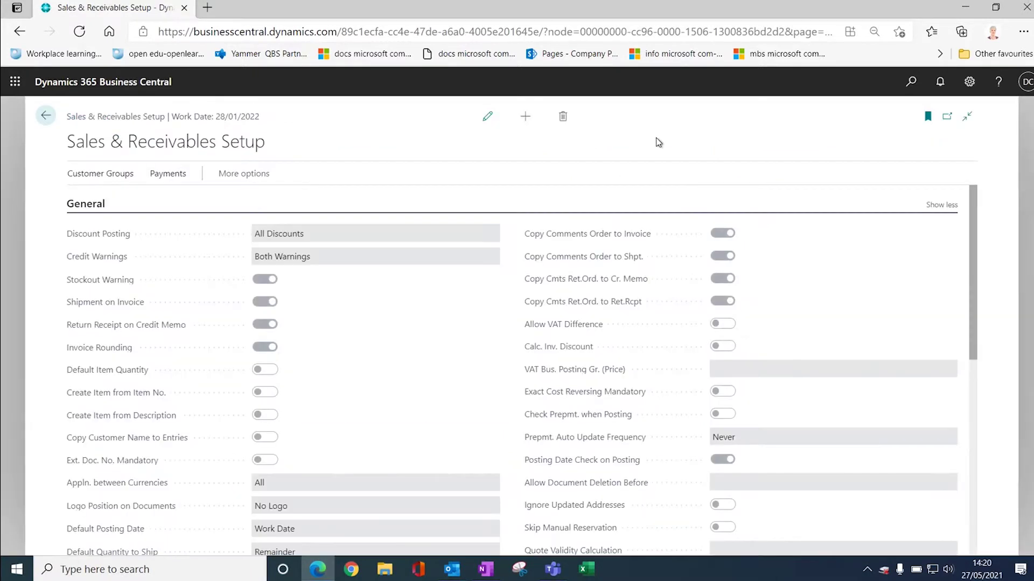
scroll(625, 348, "down", 3)
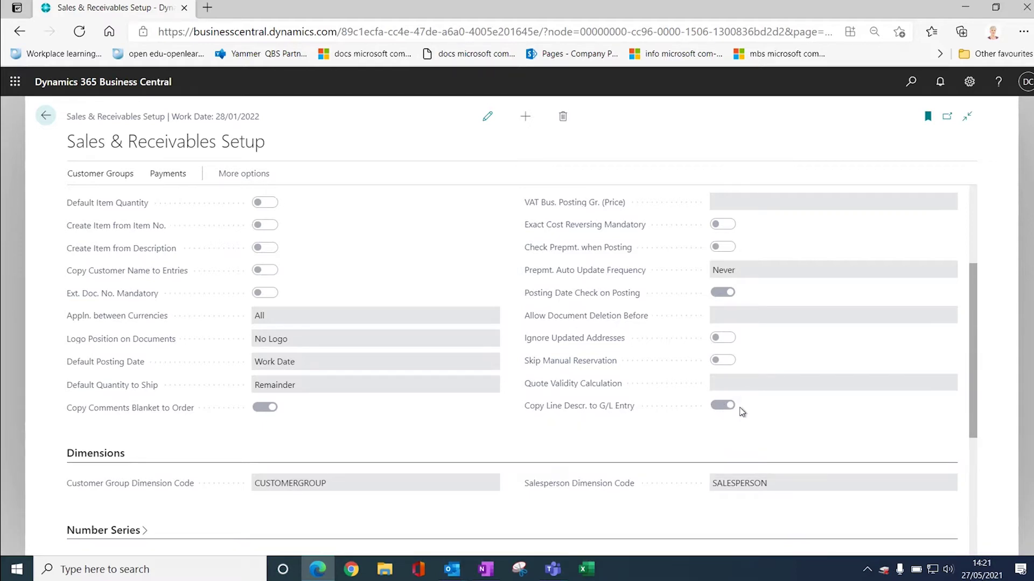
left_click(44, 125)
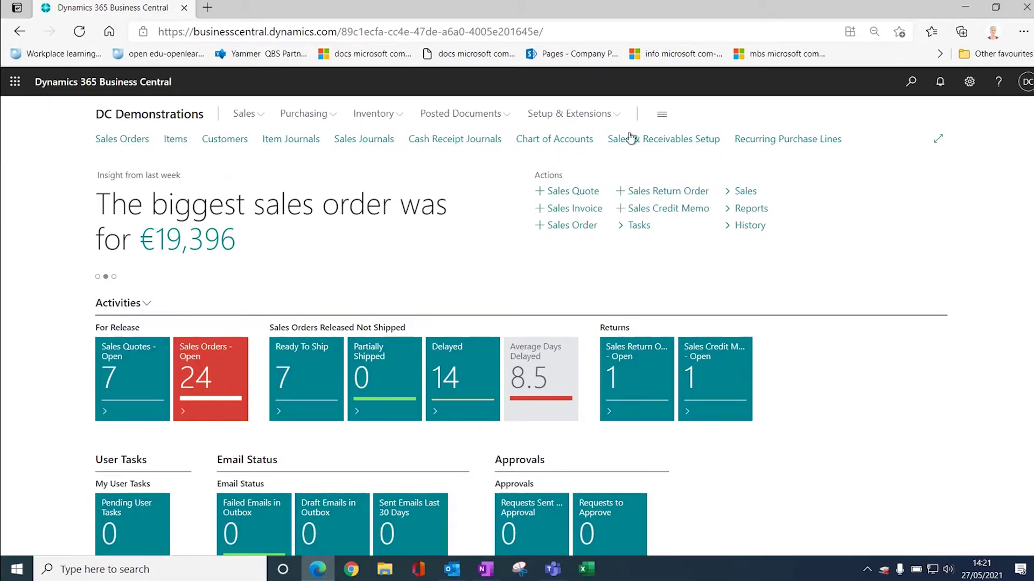
Find the posted sales invoices, view the line description on the 100.00 invoice for John Haddock Insurance Co., and return to the role centre.
left_click(911, 81)
type("posted sale in")
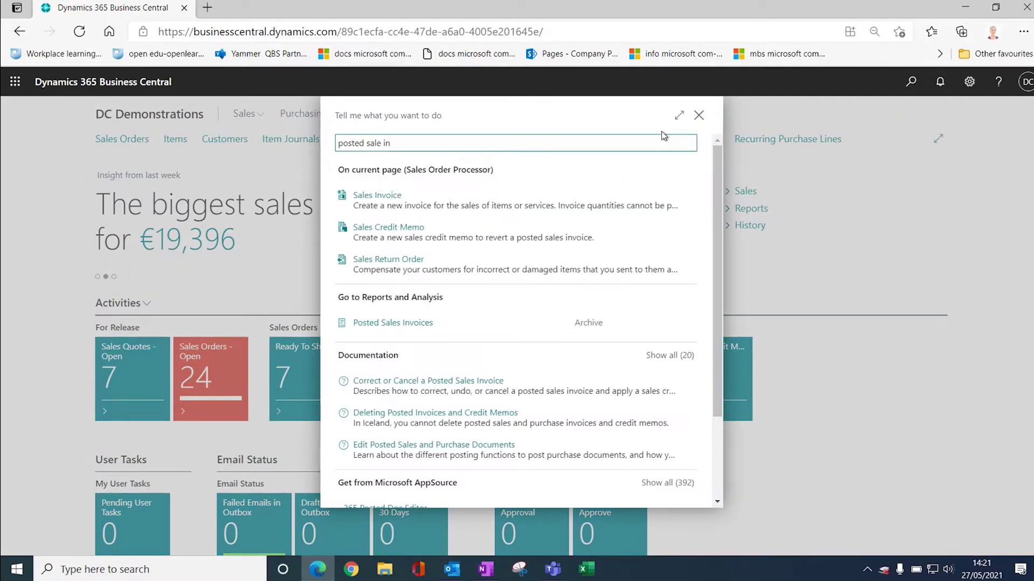
left_click(379, 326)
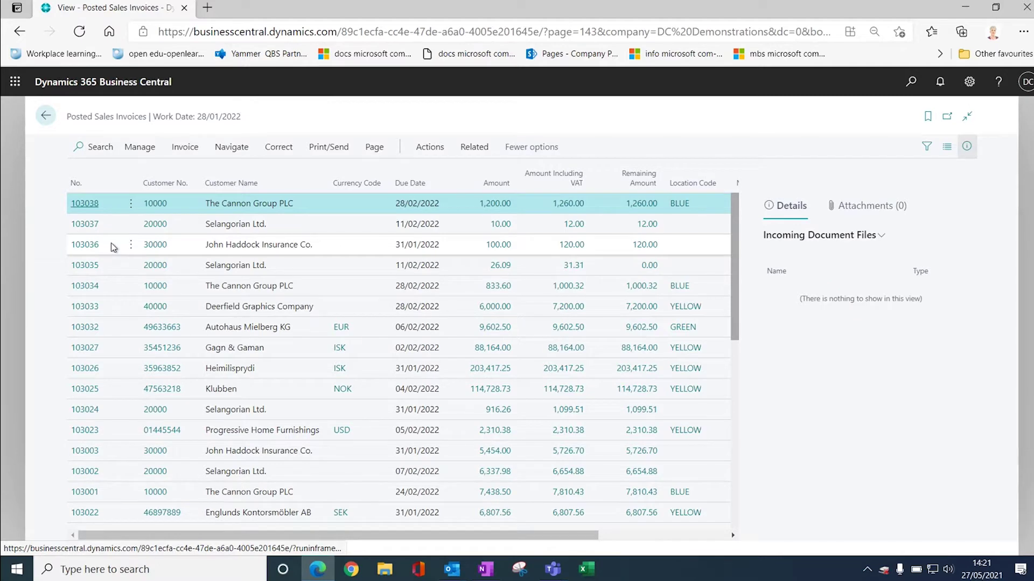
left_click(124, 249)
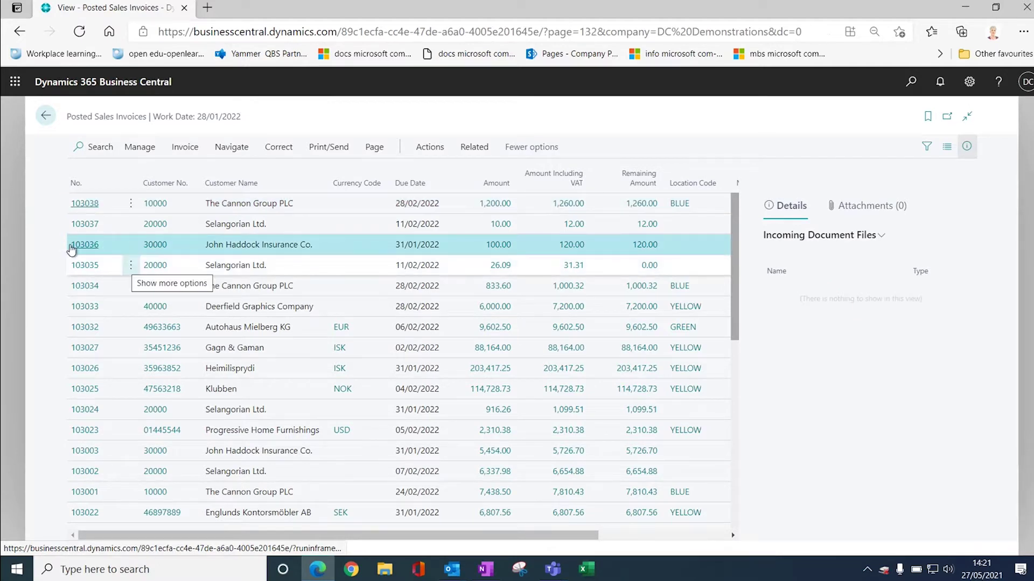
left_click(71, 248)
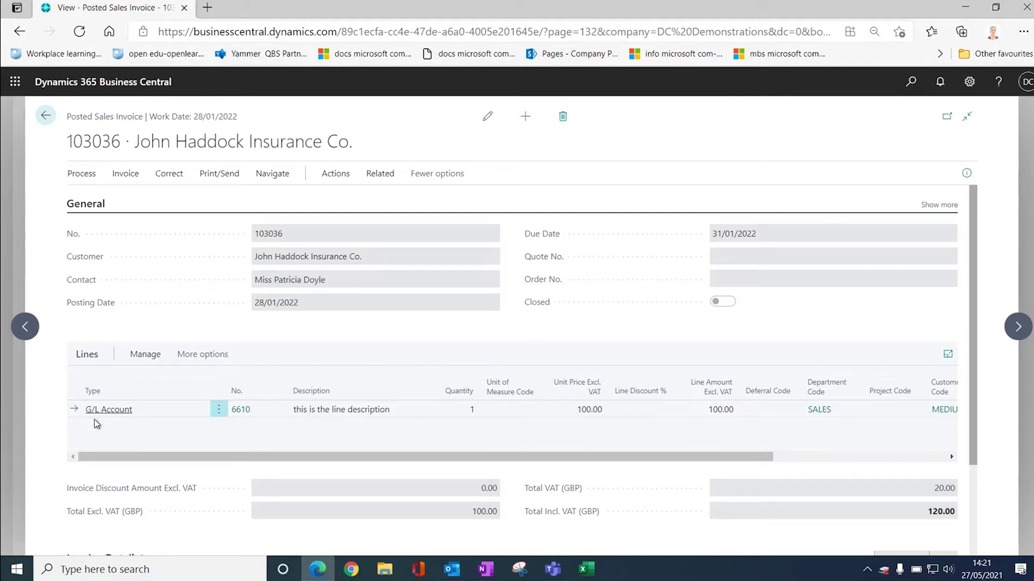
left_click(47, 116)
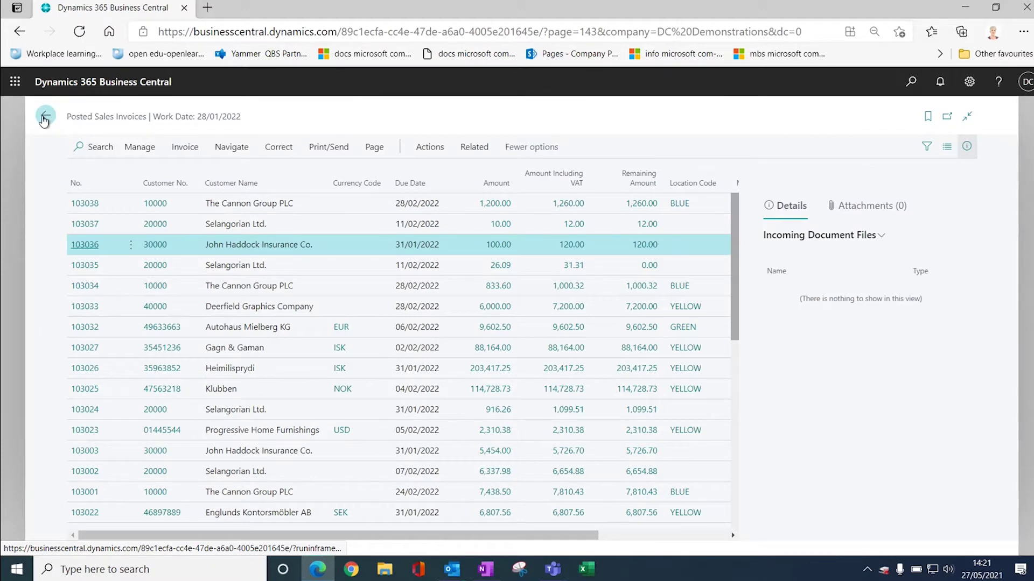
left_click(47, 118)
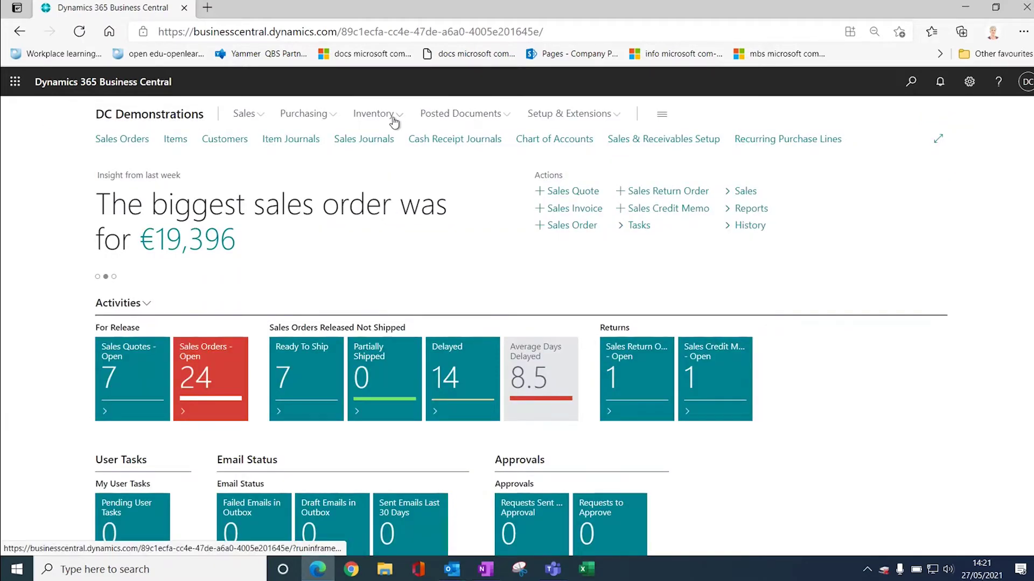
Search the Chart of Accounts for 66, view the ledger entries of Sales, Other Job Expenses, and return to the role centre.
left_click(537, 141)
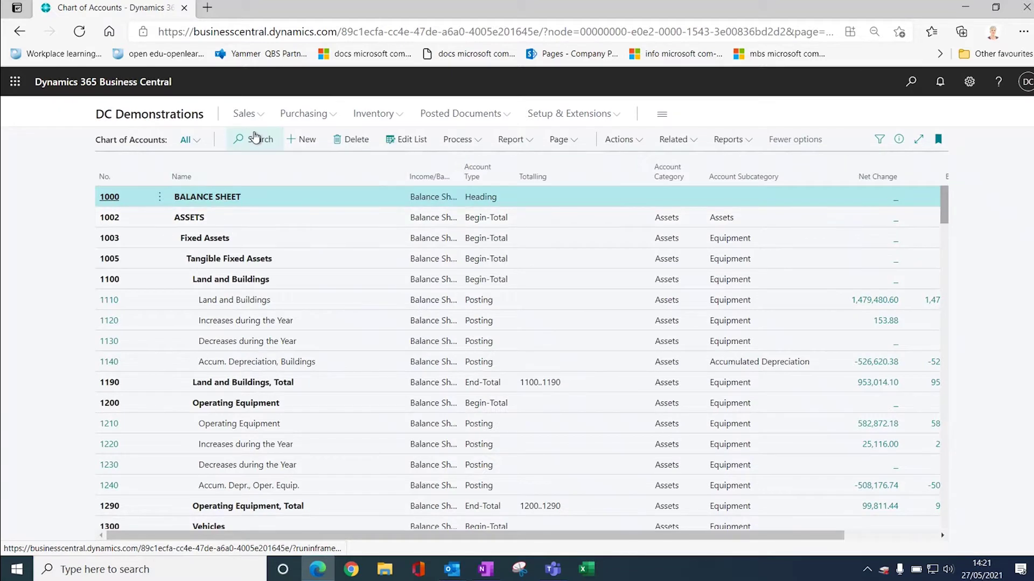
left_click(253, 139)
type("66")
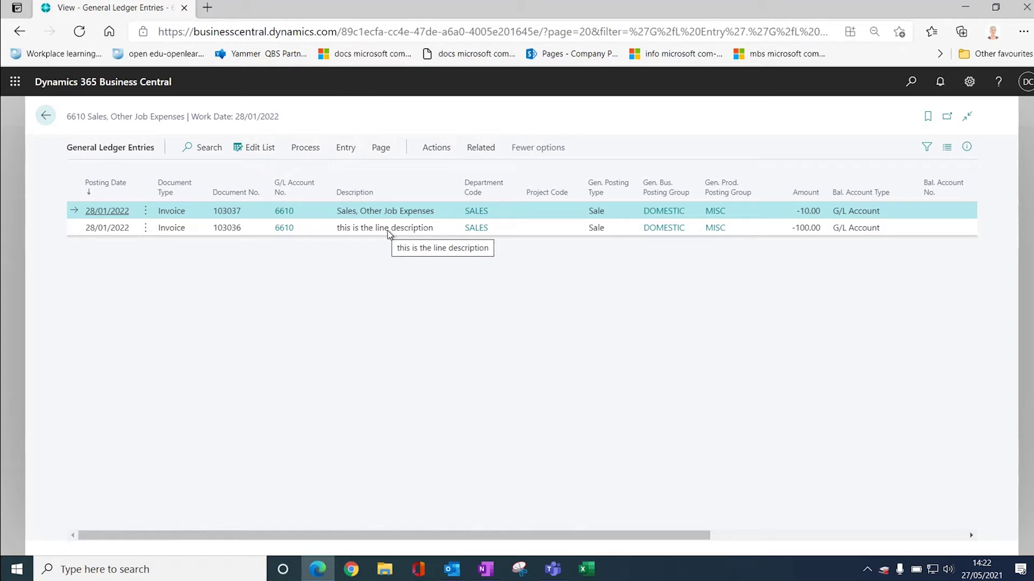
left_click(46, 117)
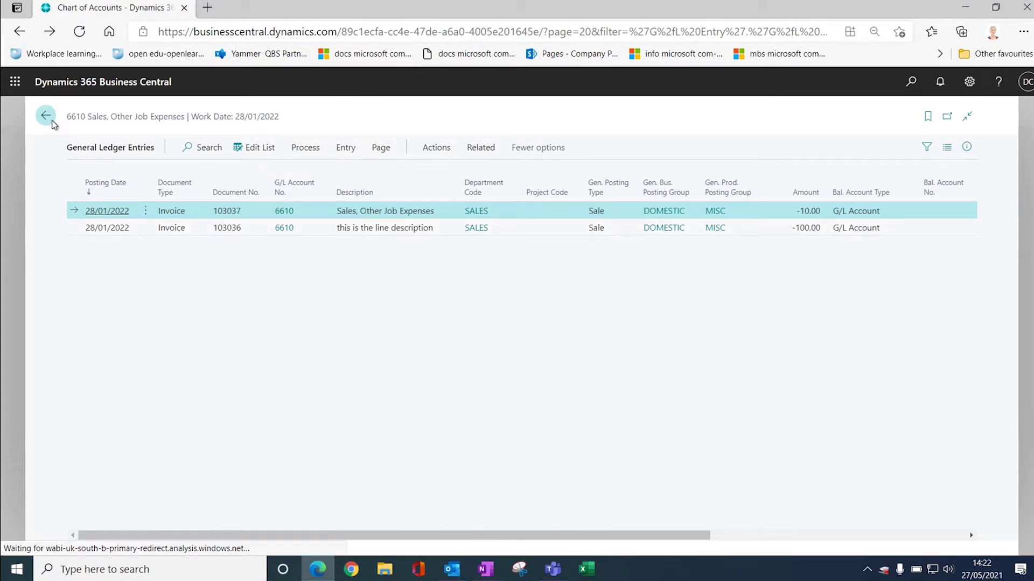
left_click(152, 122)
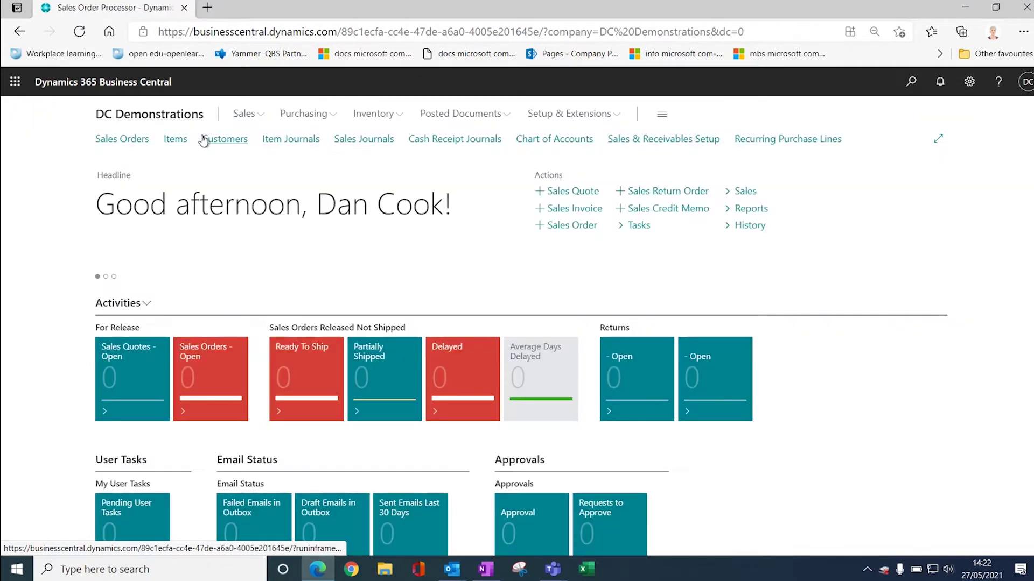
Open the bookmarked Chart of Accounts, check its bookmark and return to the role centre.
left_click(528, 138)
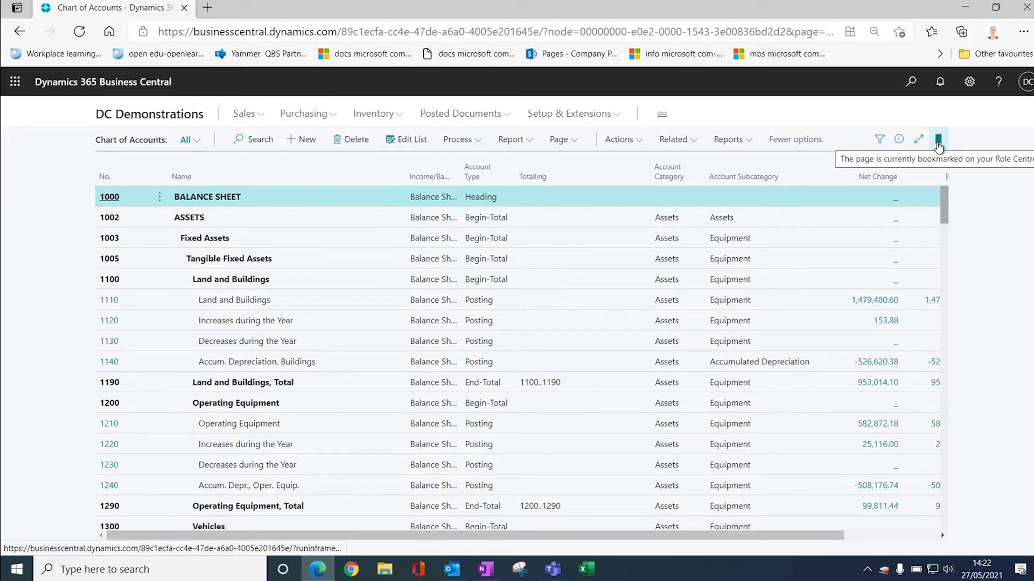
left_click(178, 114)
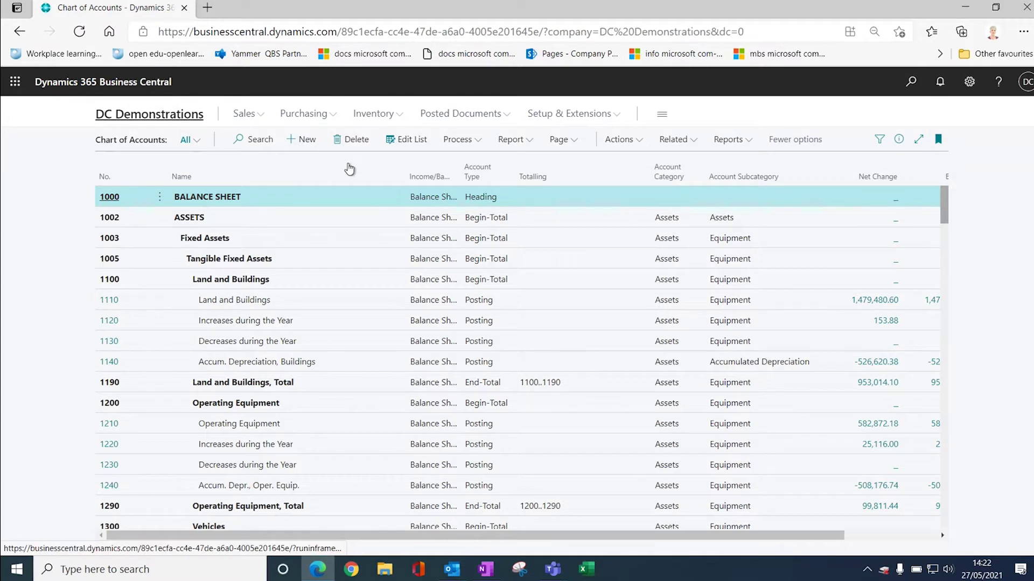
left_click(567, 139)
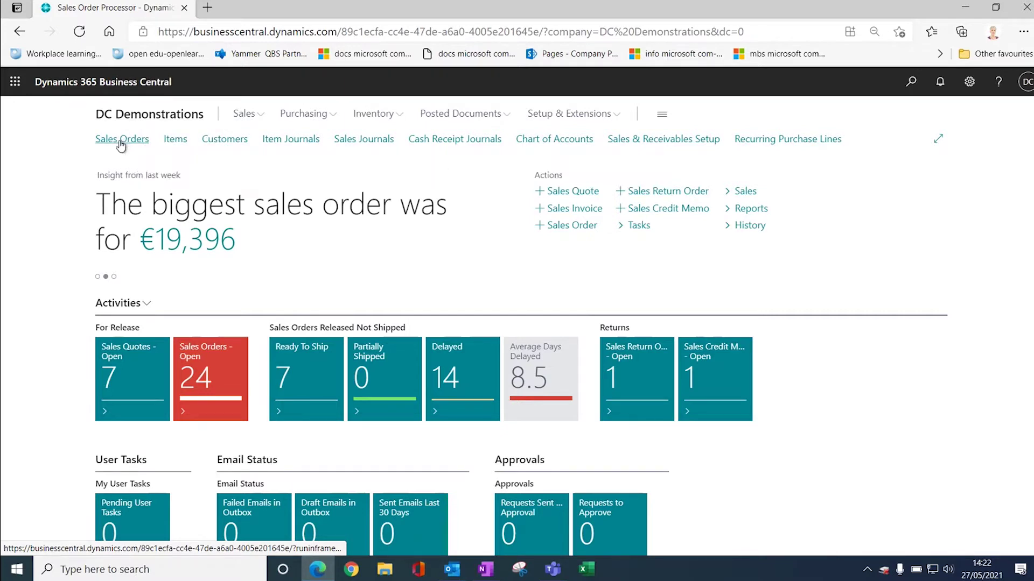
Open the first open sales order, for Dynamics Consultants, and expand its General section to inspect the customer name.
left_click(121, 141)
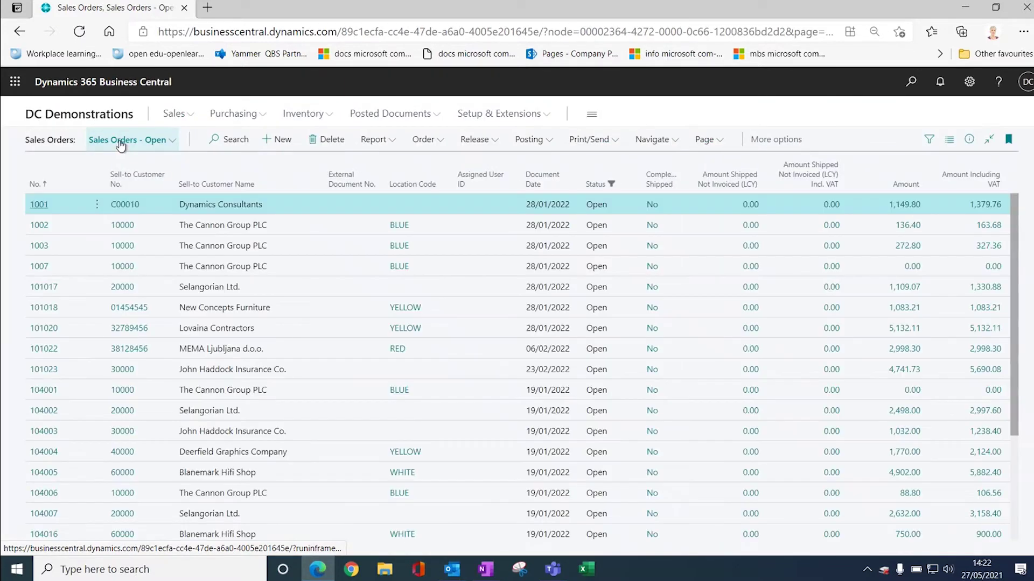
left_click(78, 199)
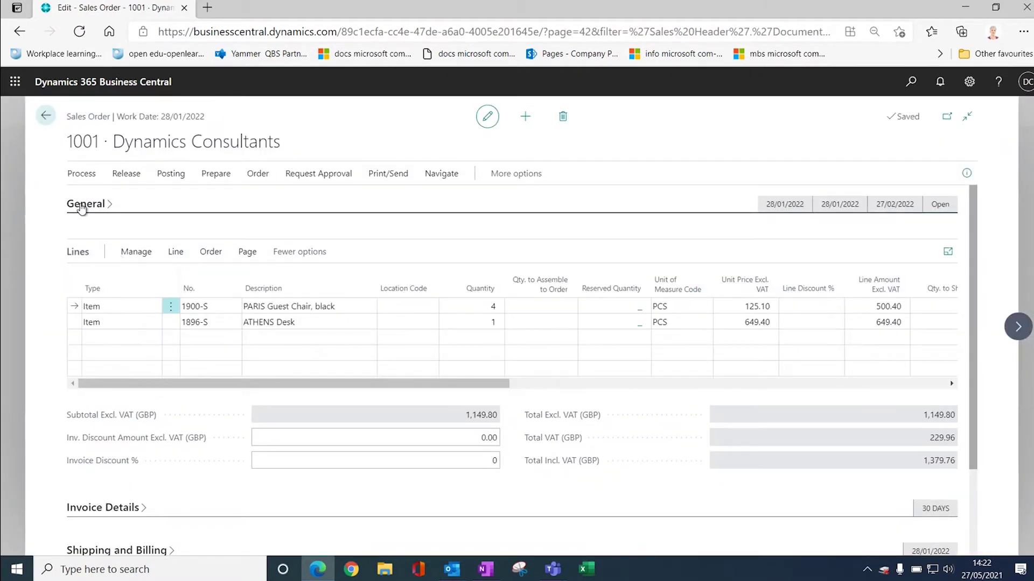
left_click(82, 205)
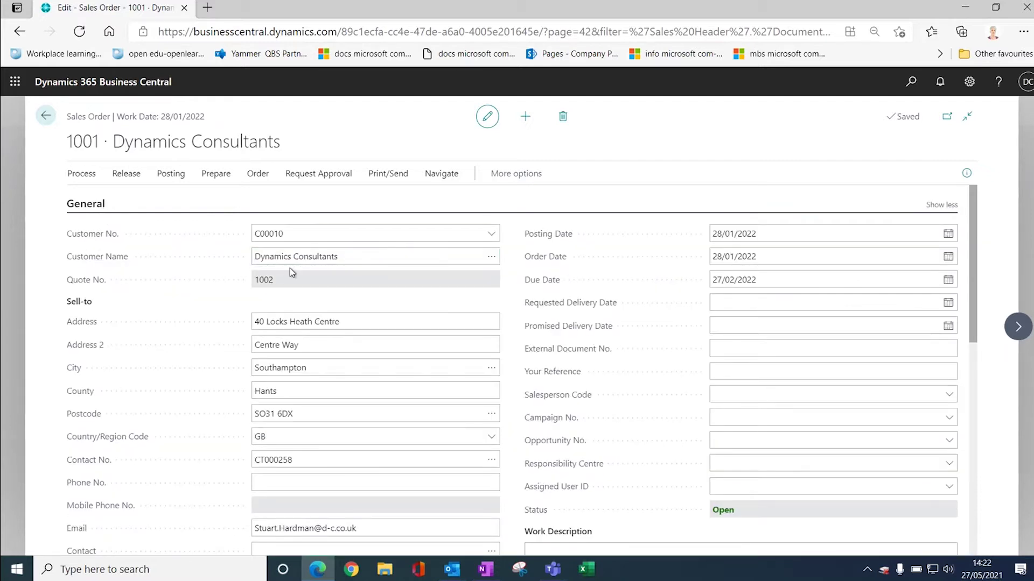
left_click(317, 257)
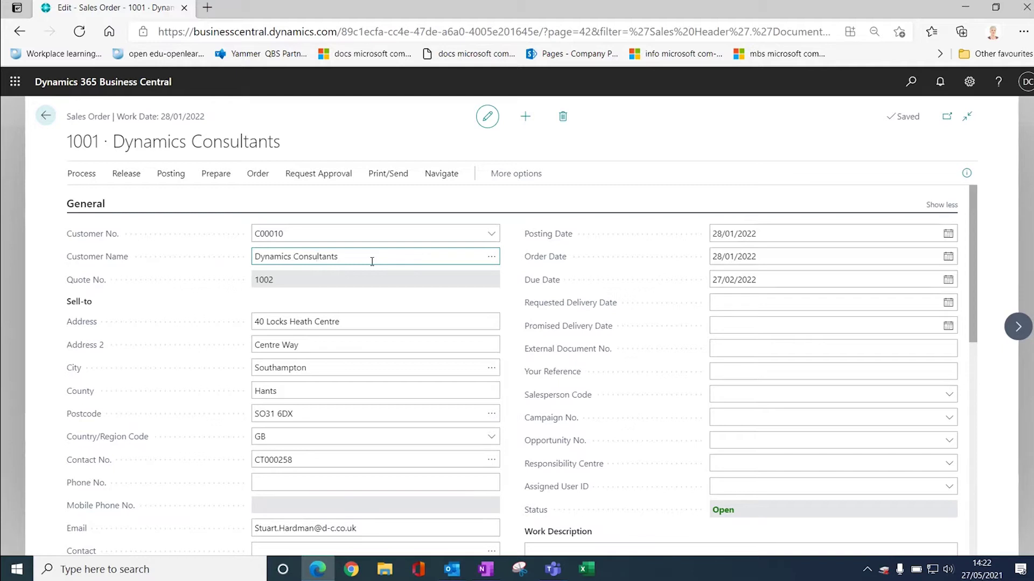
Inspect the sales order page, examine the Sales Header table fields and close the inspection.
key("ctrl+alt+F1")
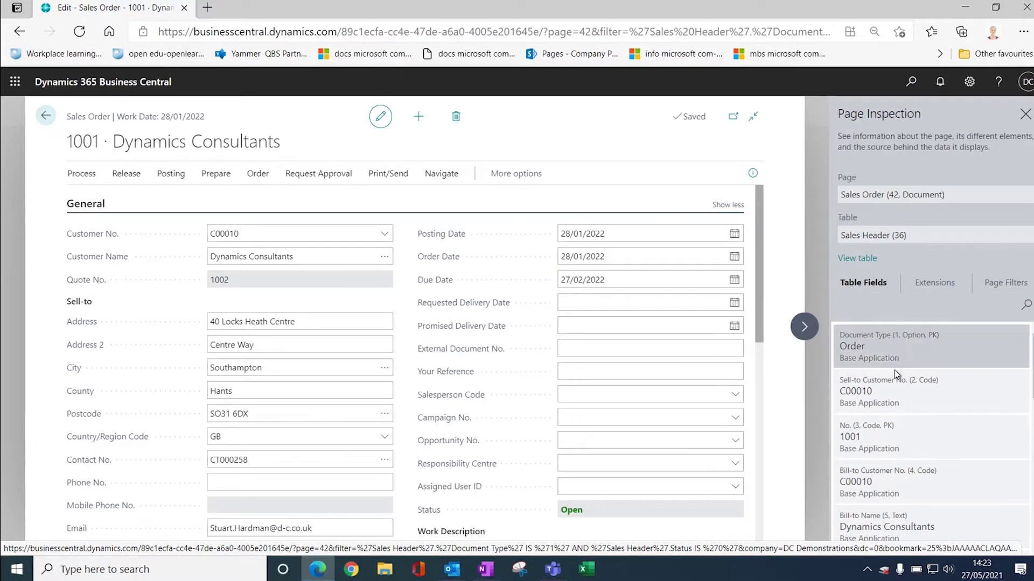
scroll(898, 405, "down", 1)
scroll(910, 403, "down", 6)
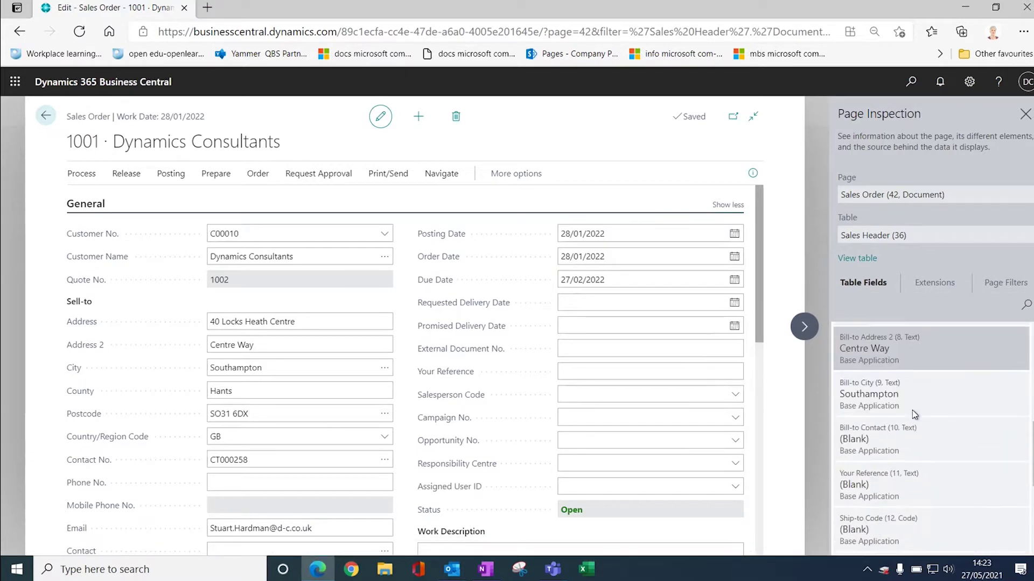
scroll(913, 414, "down", 7)
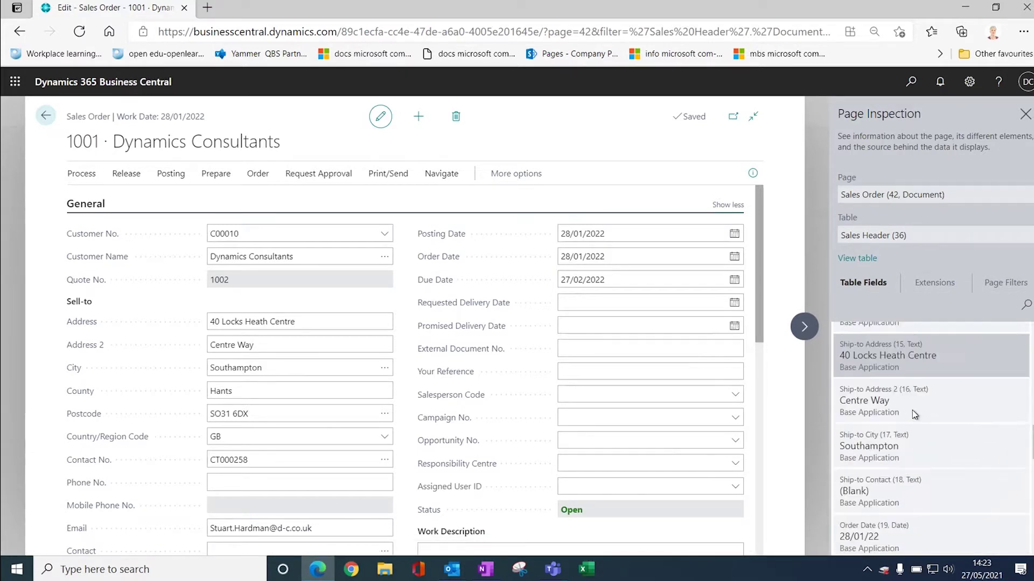
scroll(913, 414, "down", 4)
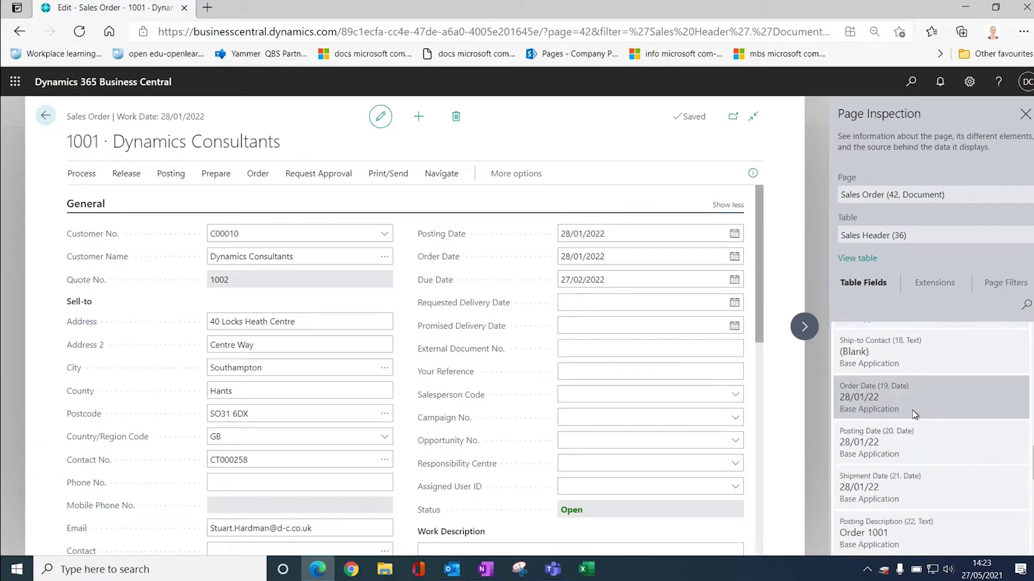
scroll(914, 414, "down", 4)
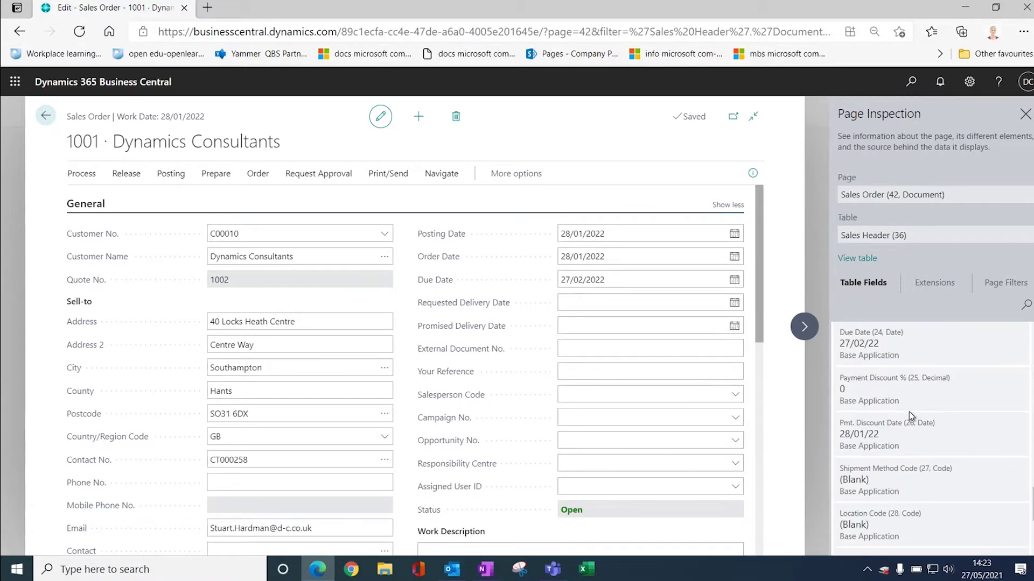
scroll(909, 412, "up", 4)
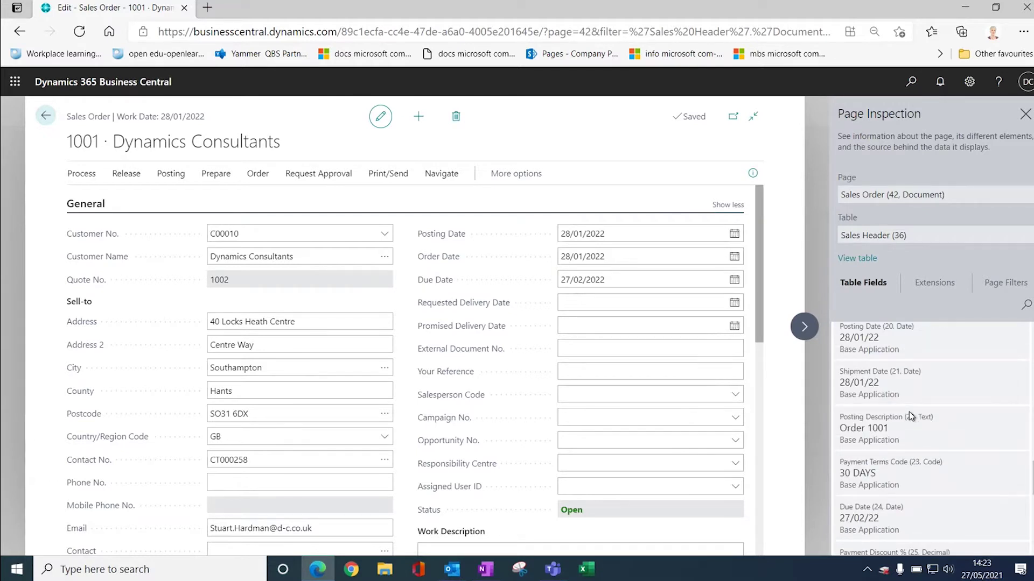
scroll(909, 412, "up", 4)
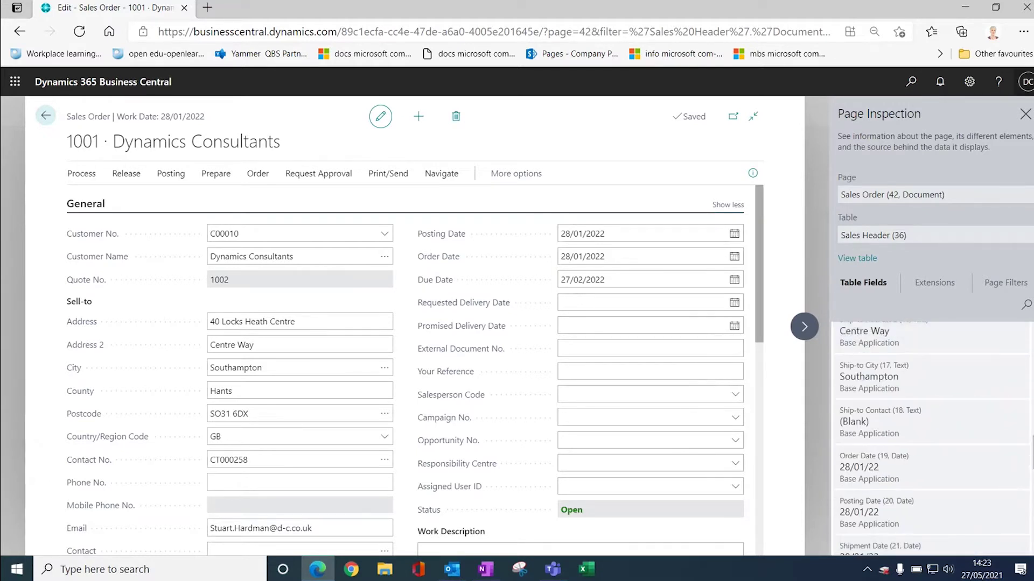
left_click(1025, 115)
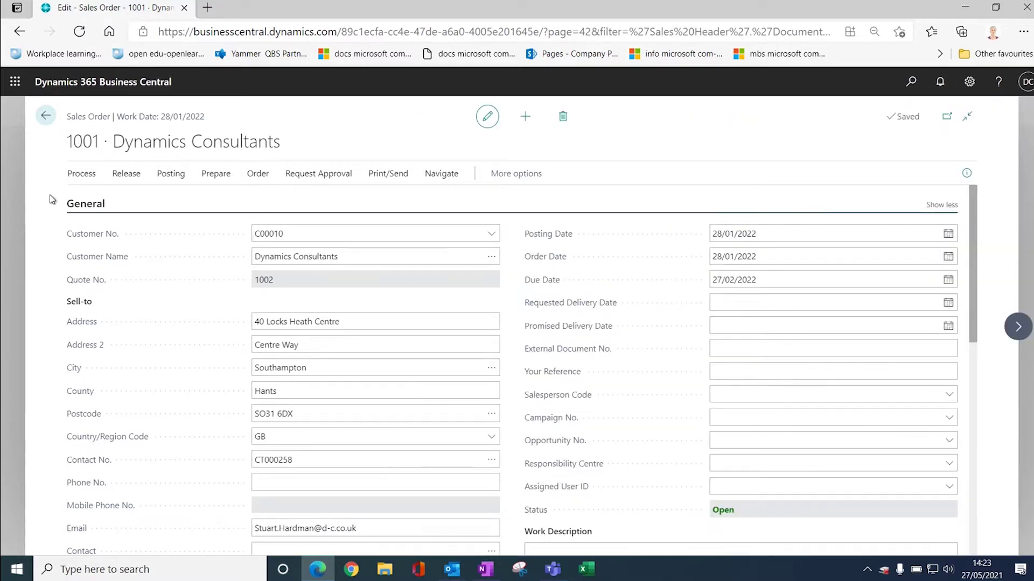
Collapse the sales order's General section and look across the columns of the order lines.
left_click(83, 203)
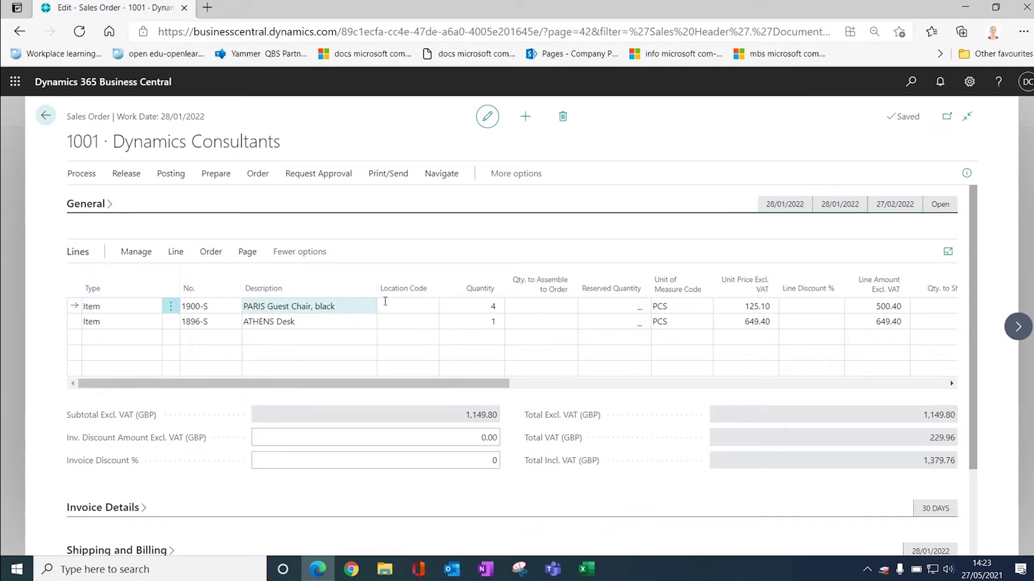
left_click_drag(454, 384, 102, 414)
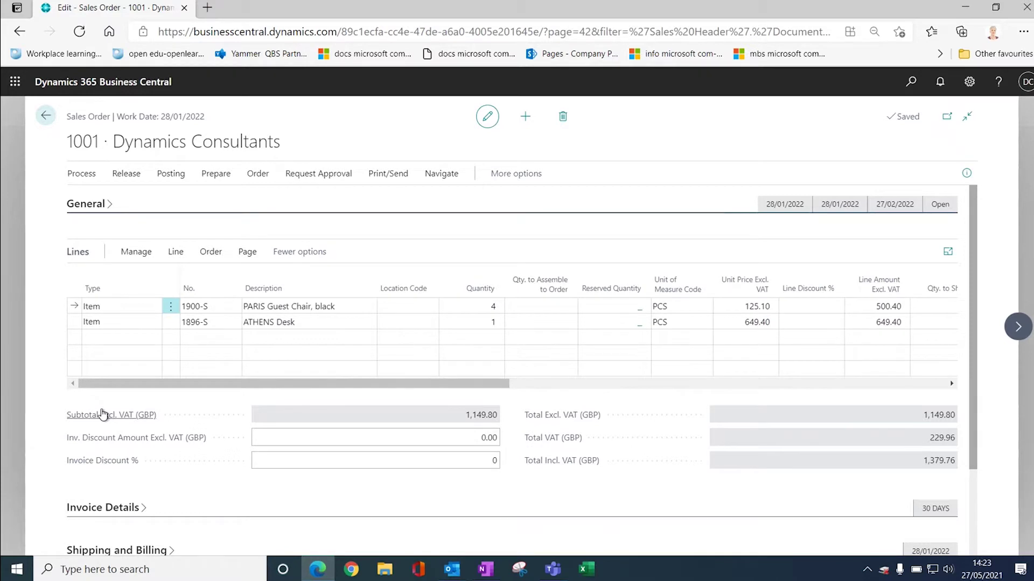
mouse_move(103, 414)
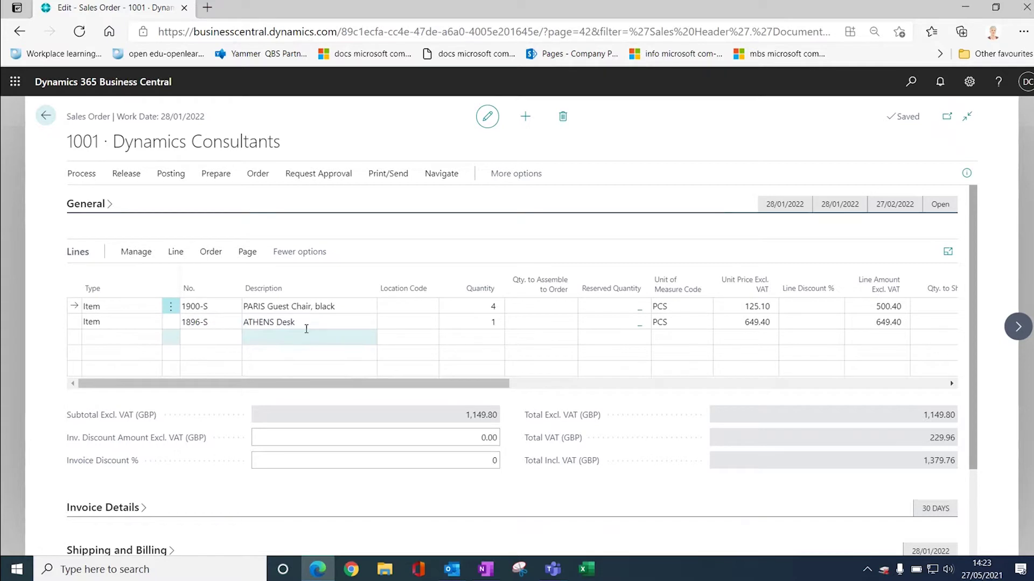
Start personalising the sales order page and set the freeze pane of the order lines at the Description column.
left_click(969, 83)
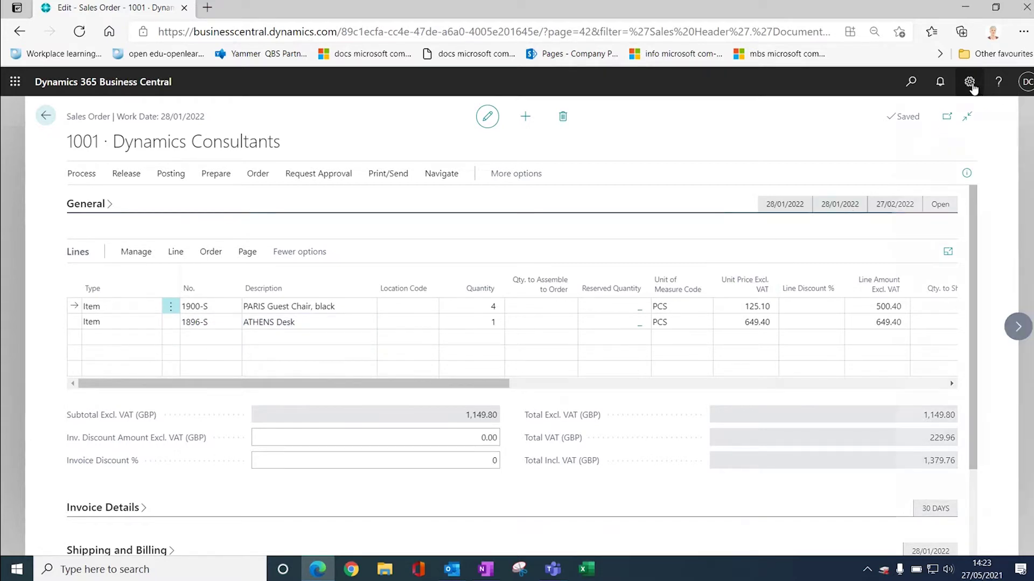
left_click(878, 169)
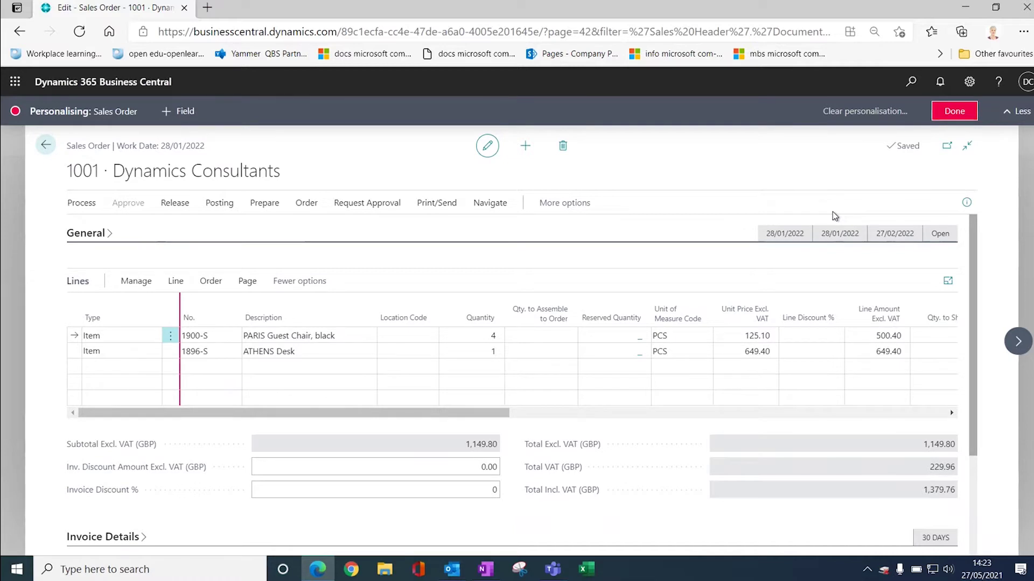
left_click(372, 303)
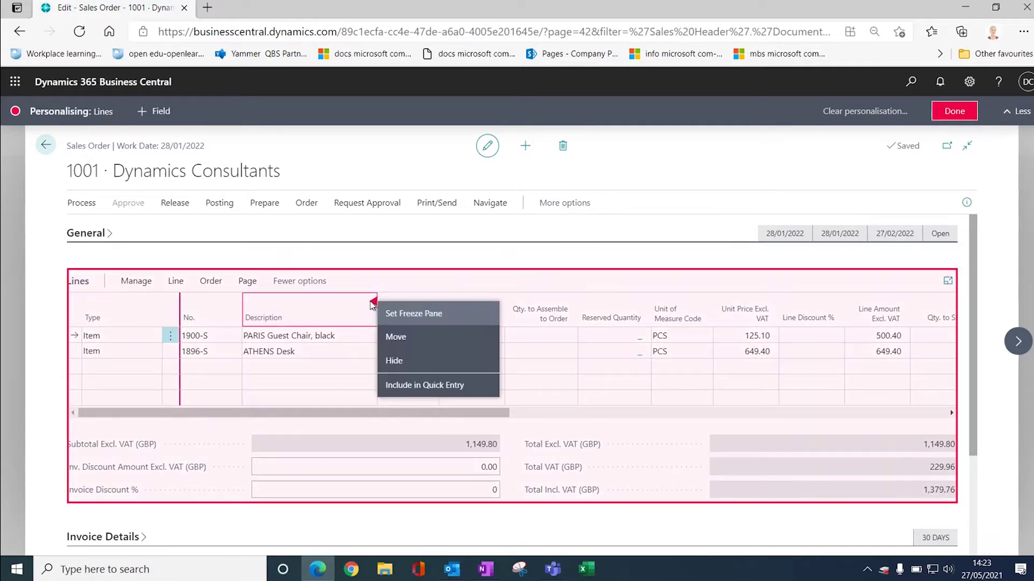
left_click(438, 322)
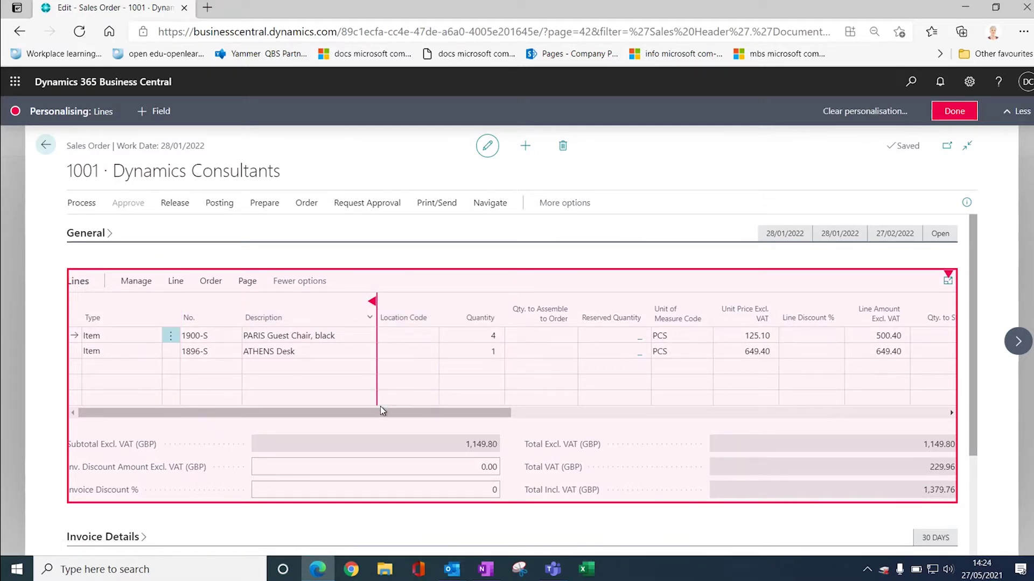
Finish personalising the order lines, close the sales order and reopen the Dynamics Consultants order from the list.
left_click(977, 112)
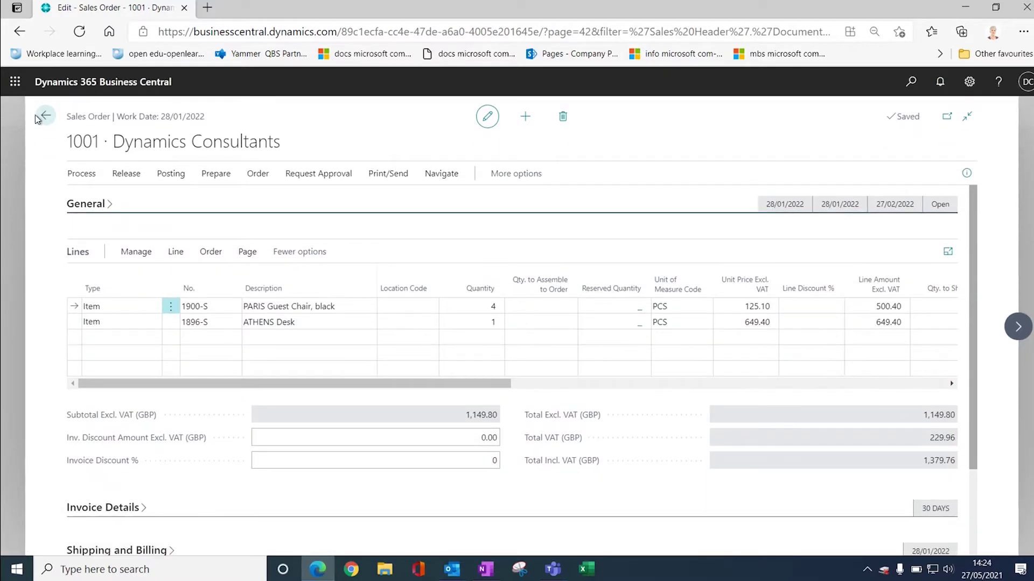
left_click(44, 116)
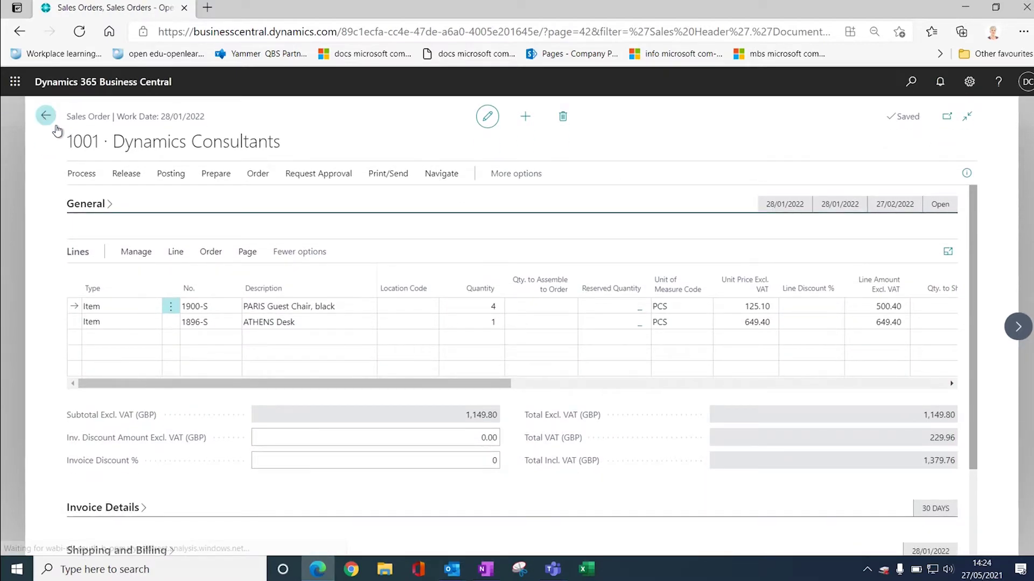
left_click(42, 209)
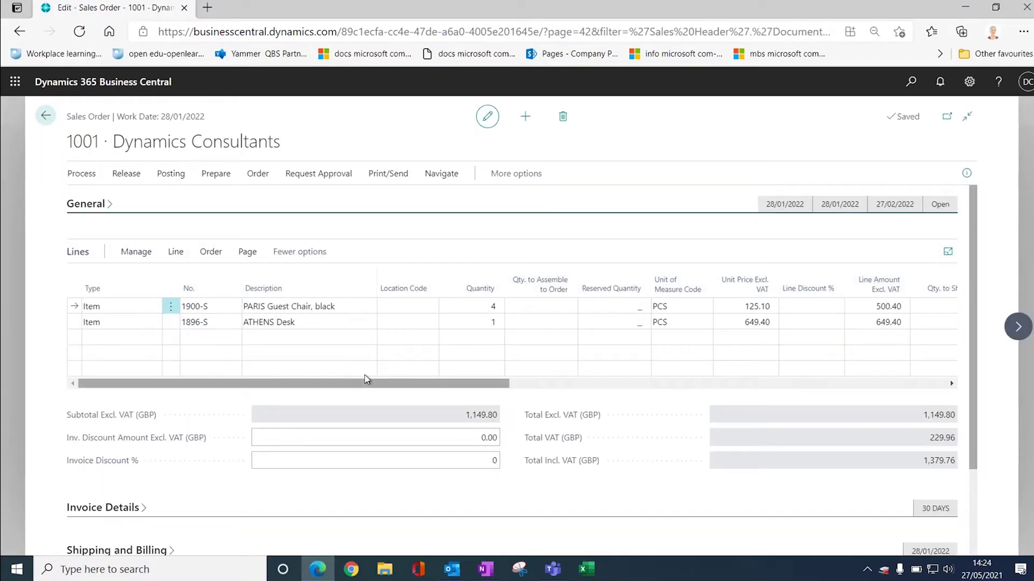
Move across the first order line's fields to the Salescampaign Code column to check the frozen Type, No. and Description columns.
left_click(409, 285)
left_click(425, 307)
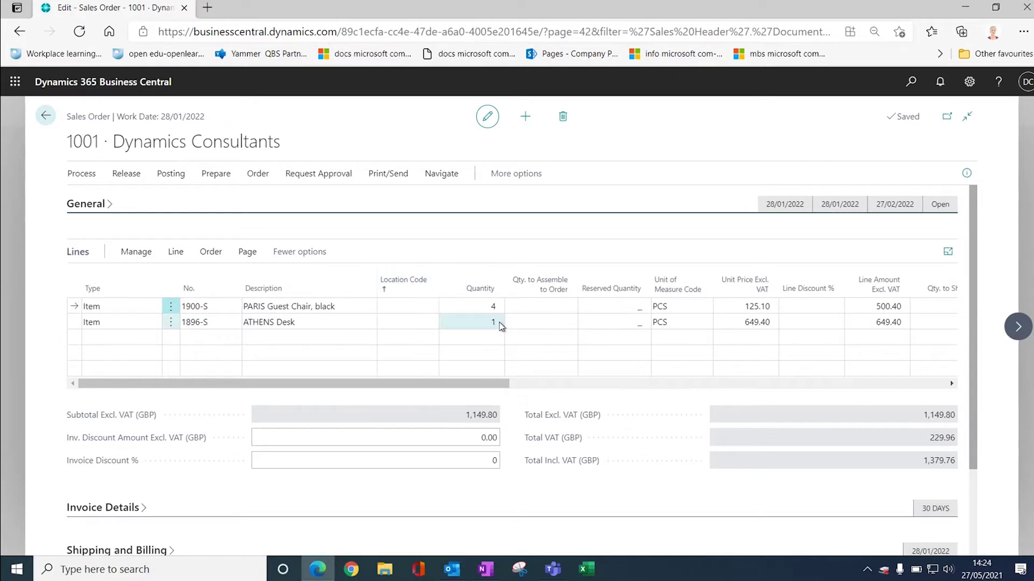
left_click(559, 311)
key("Tab")
key("Tab")
key("Tab")
key("Tab")
key("Tab")
key("Tab")
key("Tab")
key("Tab")
key("Tab")
key("Tab")
key("Tab")
key("Tab")
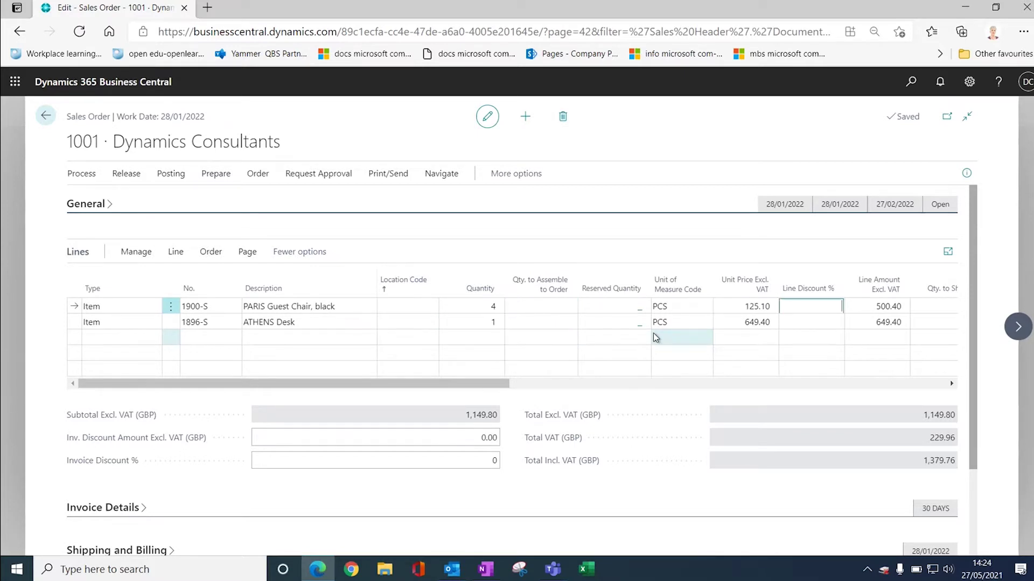
key("Tab")
key("Tab")
key("Tab")
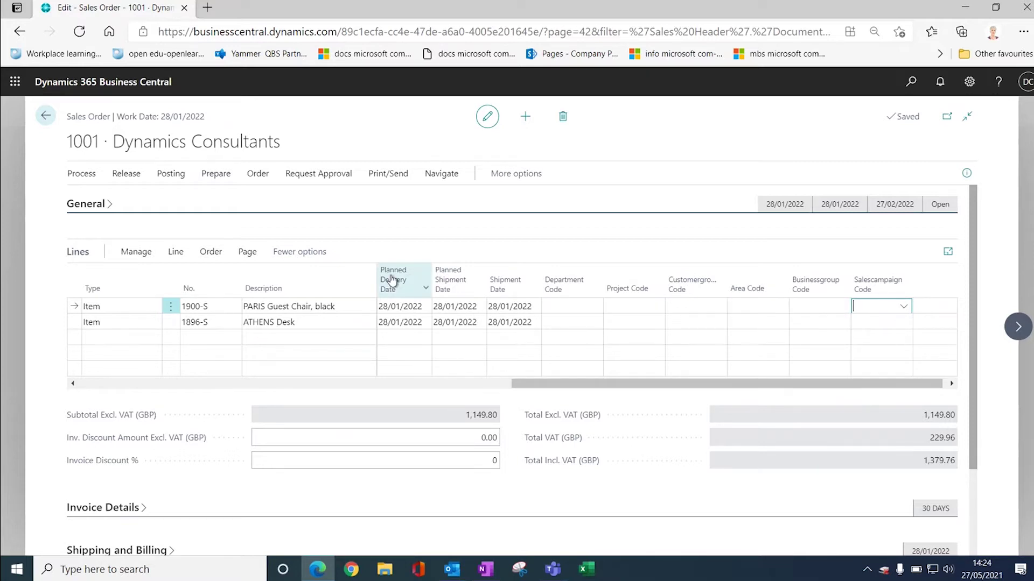
Leave the sales order, open the card of item 1000 Bicycle from the items list and examine its Automatic Ext. Texts setting.
left_click(46, 121)
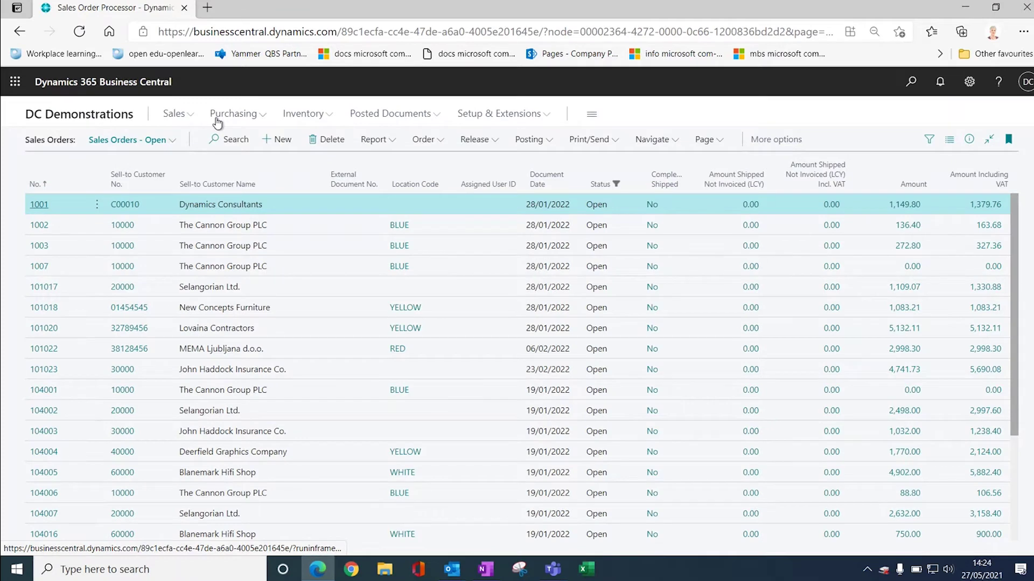
left_click(304, 114)
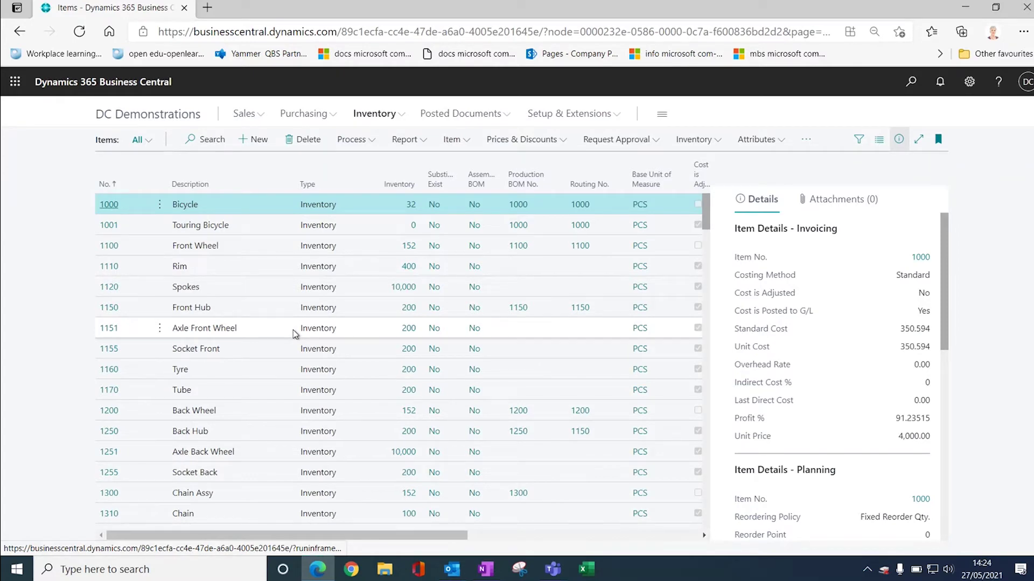
left_click(119, 209)
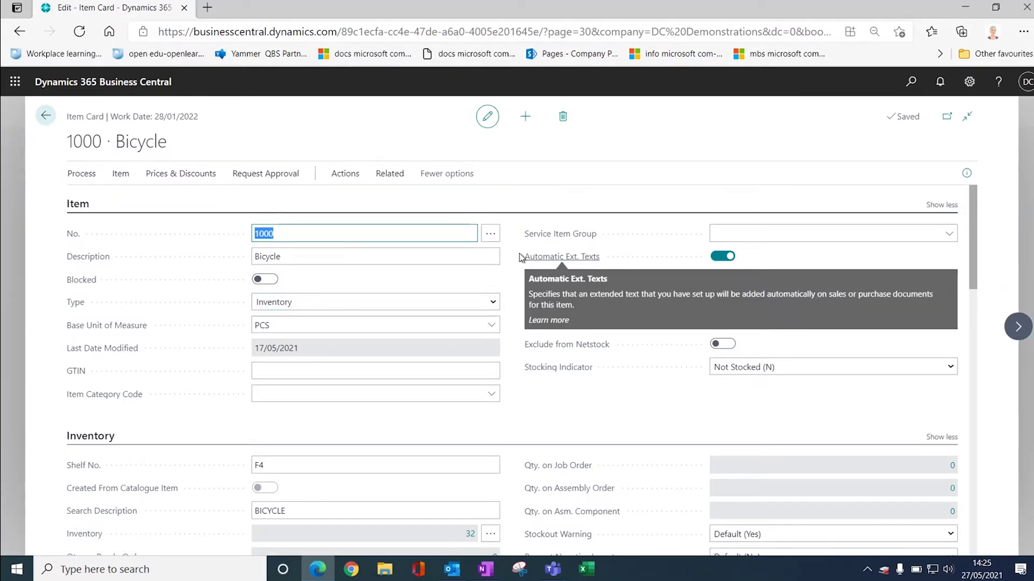
mouse_move(559, 264)
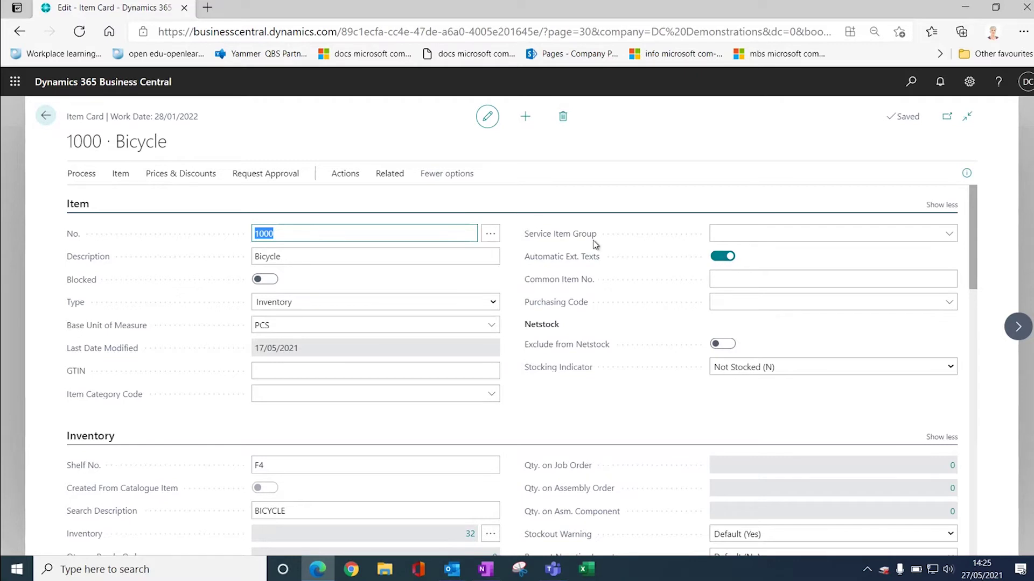
Open the Bicycle item's extended texts and display the "MOdel & Manuf info" record.
left_click(383, 173)
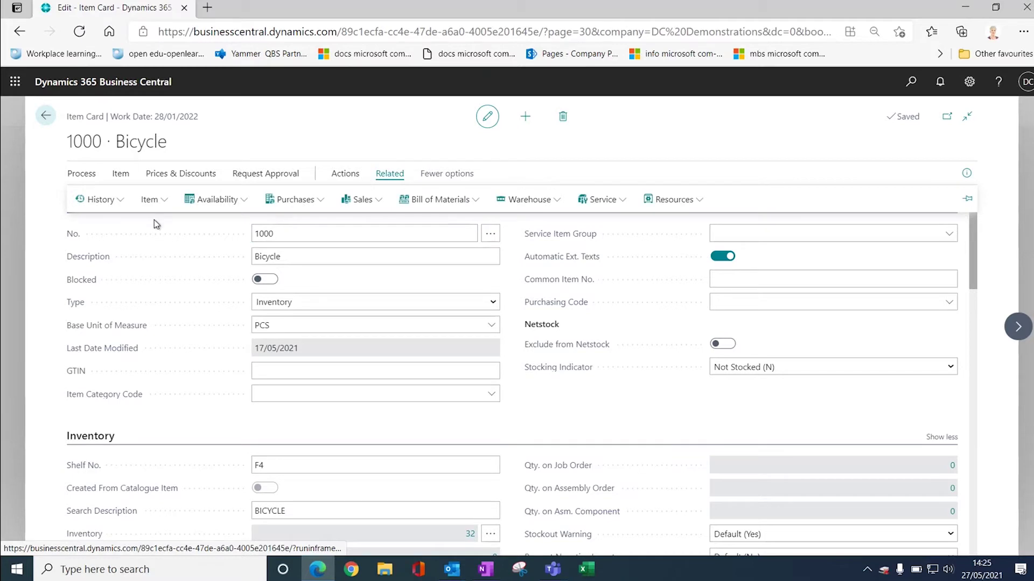
left_click(151, 201)
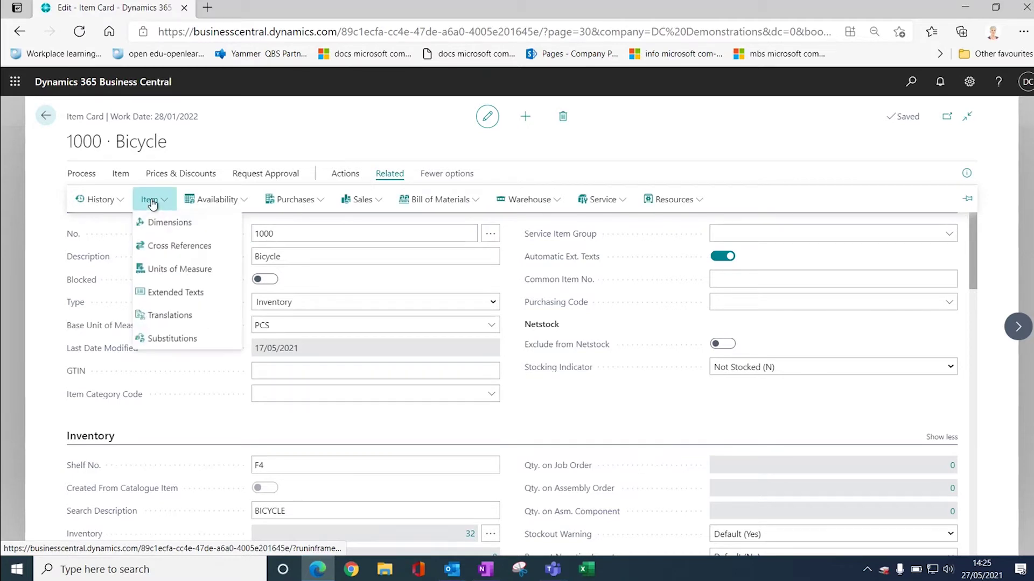
left_click(151, 297)
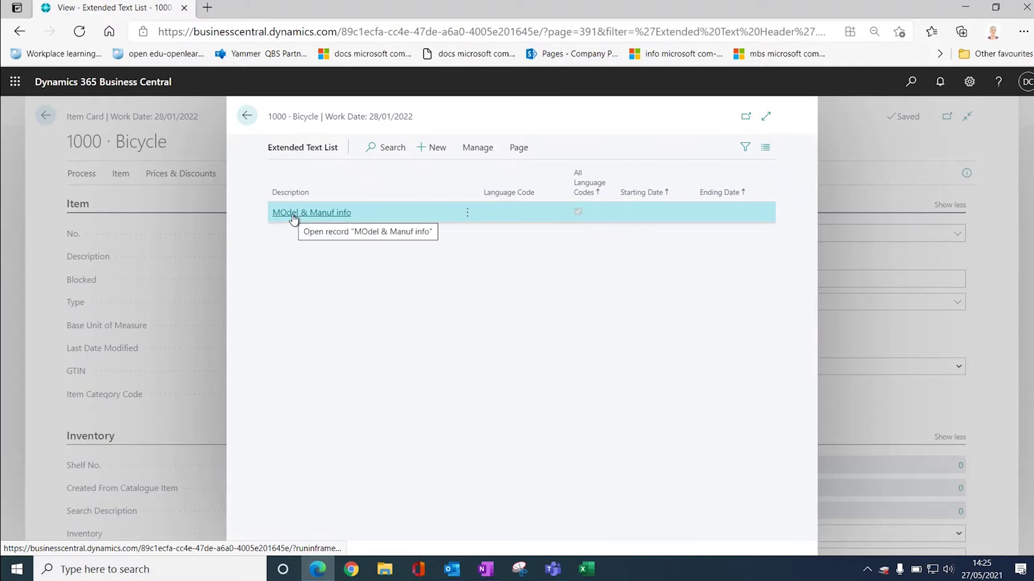
left_click(294, 214)
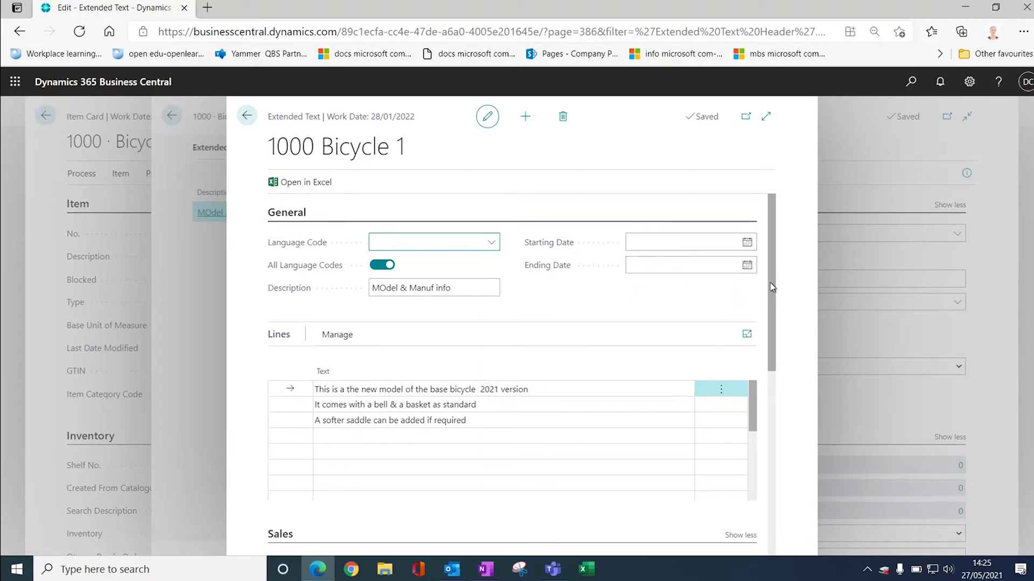
Review the extended text's Sales, Purchases and Service document settings, and close the open pages back to the items list.
left_click_drag(772, 287, 793, 428)
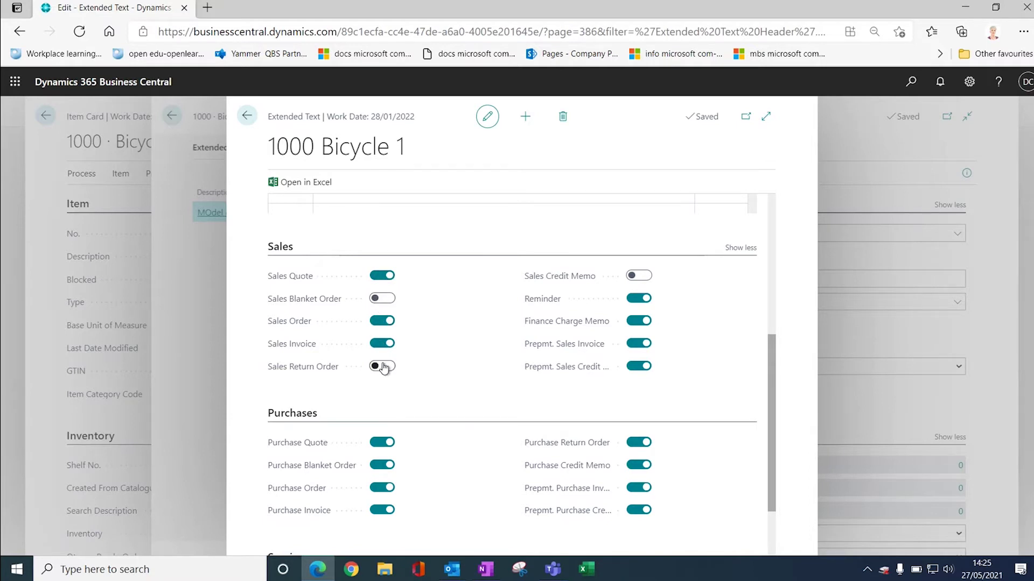
scroll(473, 312, "down", 2)
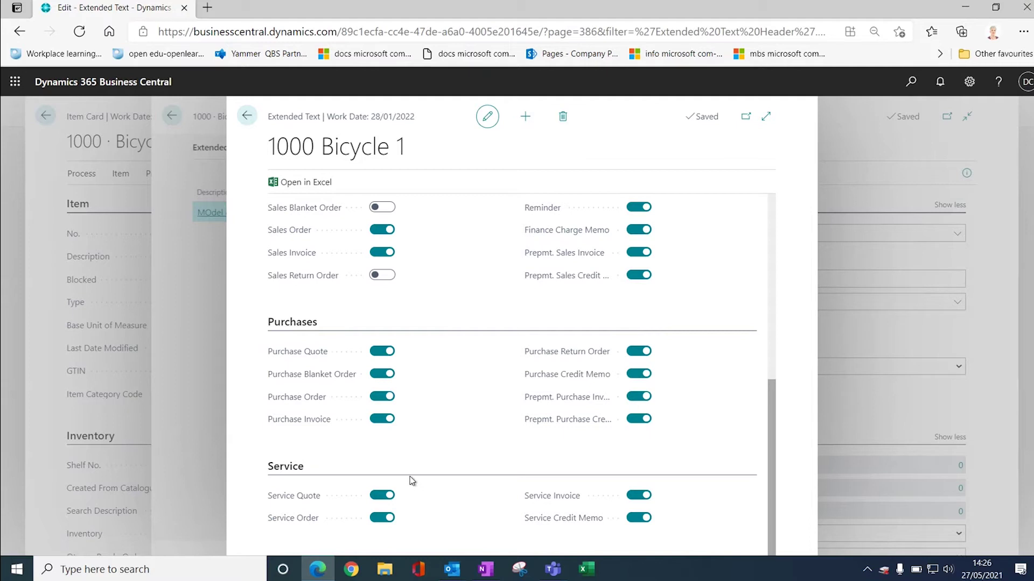
scroll(409, 477, "up", 5)
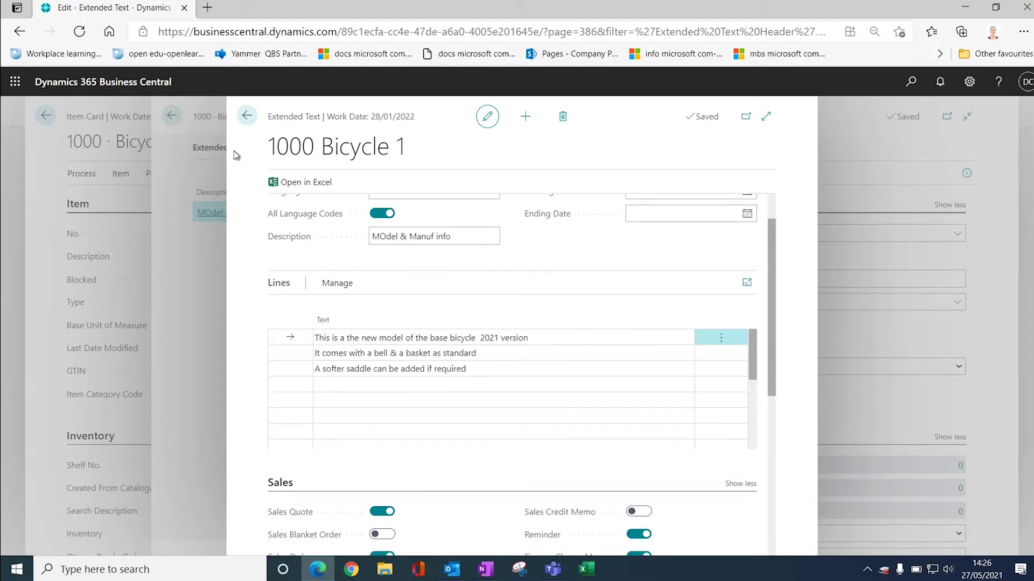
left_click(247, 116)
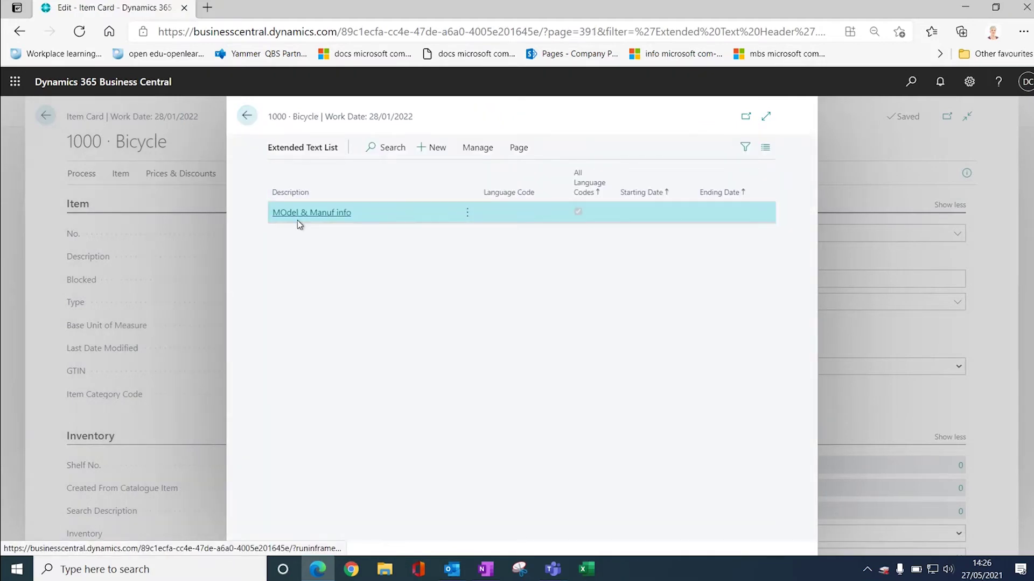
left_click(247, 115)
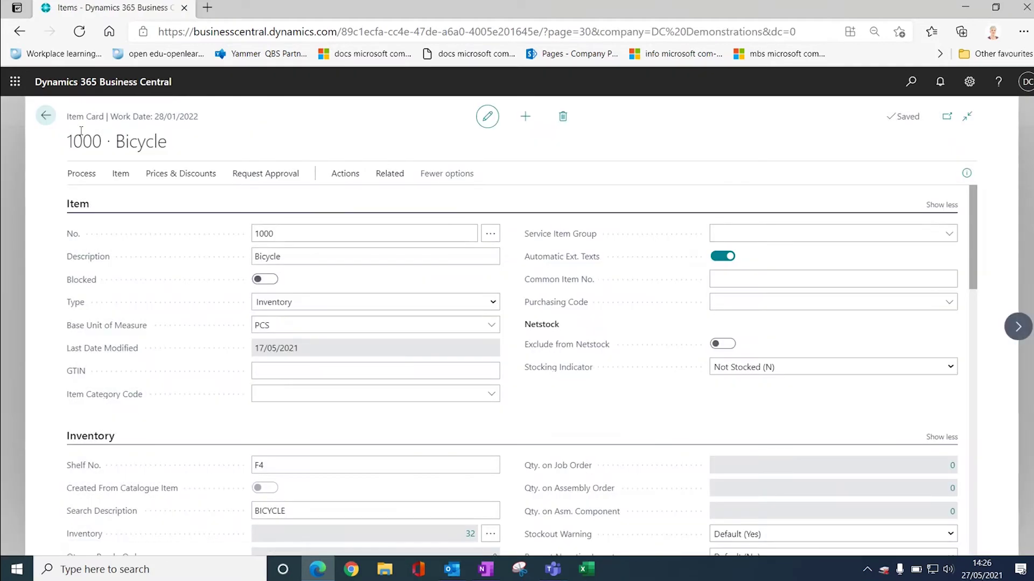
left_click(46, 115)
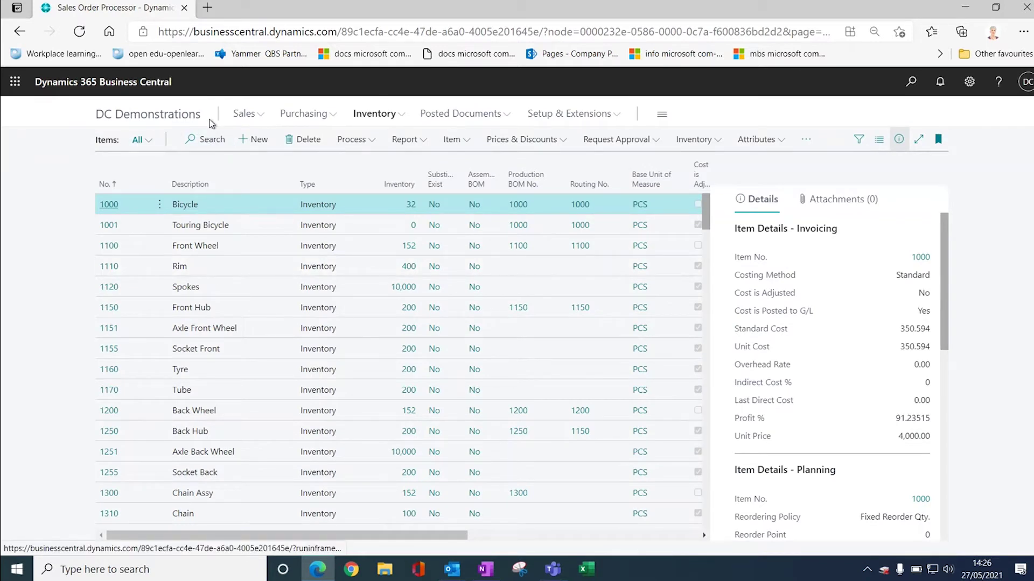
Create a new sales order from the sales orders list, entering the customer number of The Cannon Group PLC.
left_click(245, 114)
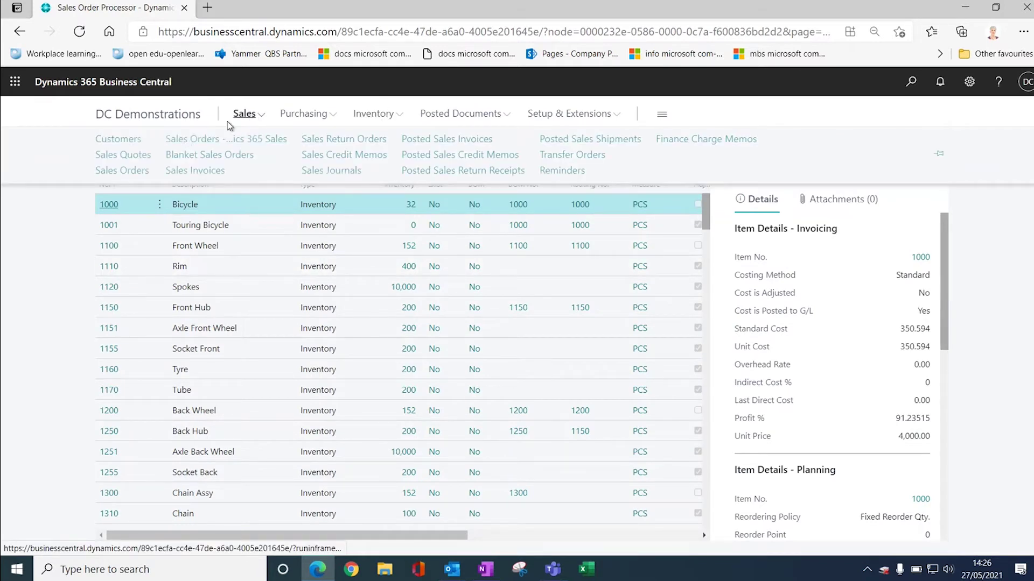
left_click(134, 170)
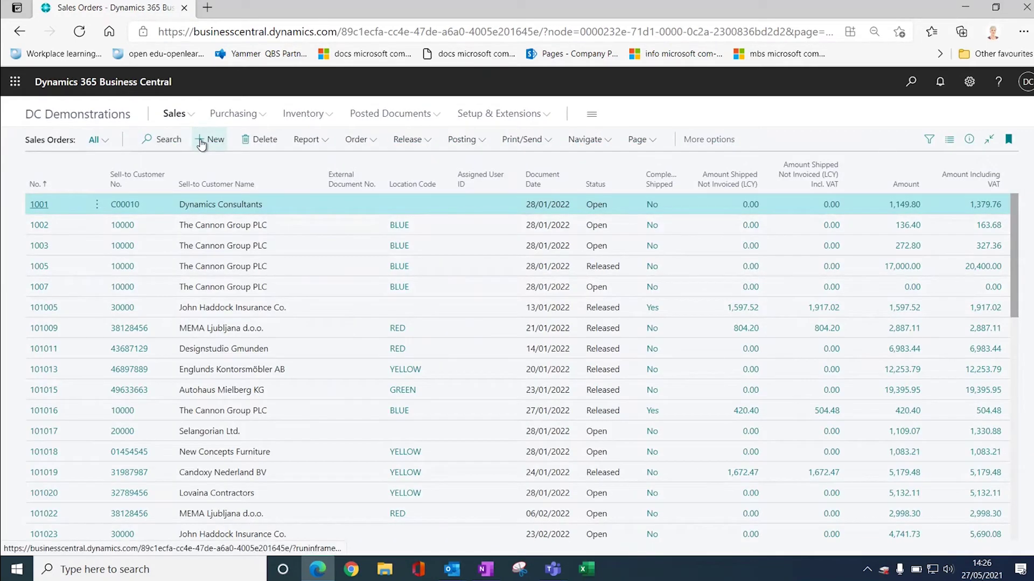
key("alt+n")
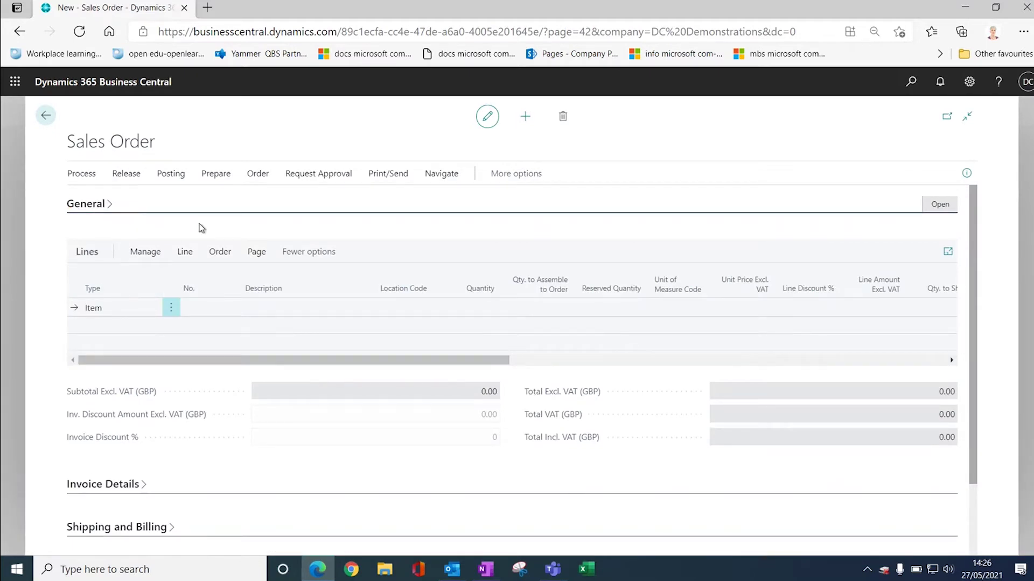
left_click(260, 282)
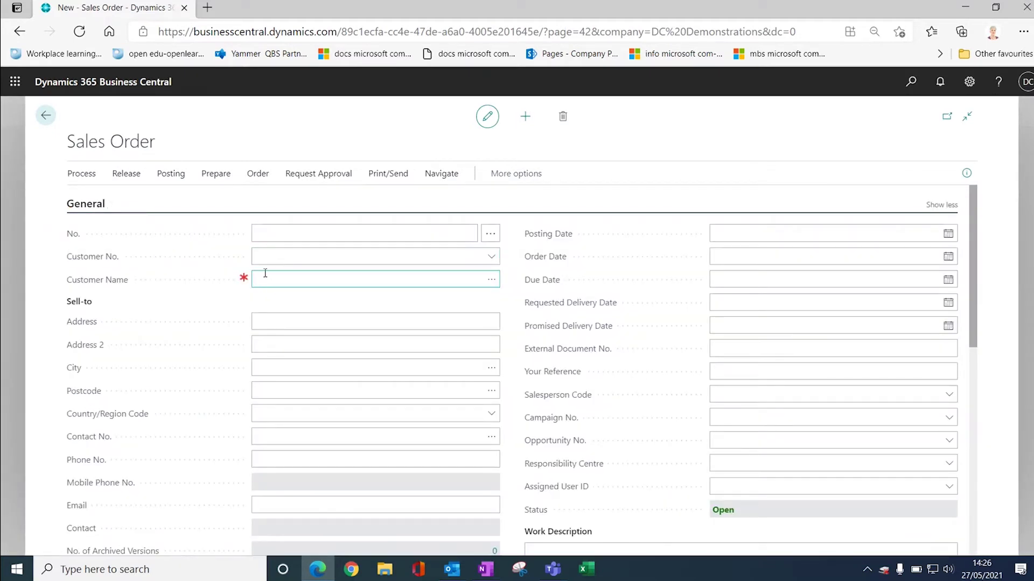
left_click(277, 259)
type("1000")
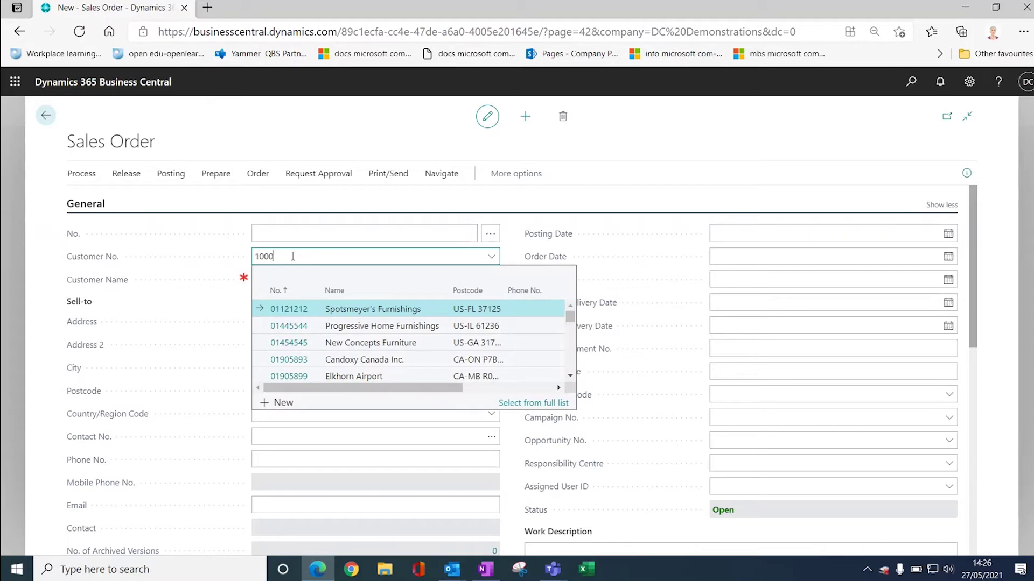
type("0")
key("Return")
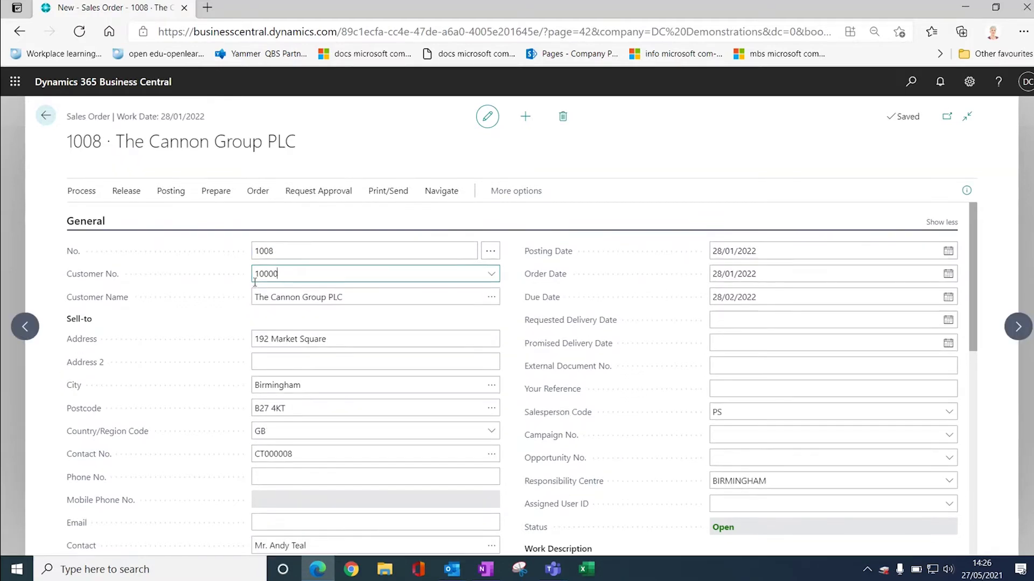
Enter item 1000 on the new sales order's first line to bring in its extended text.
scroll(170, 422, "down", 10)
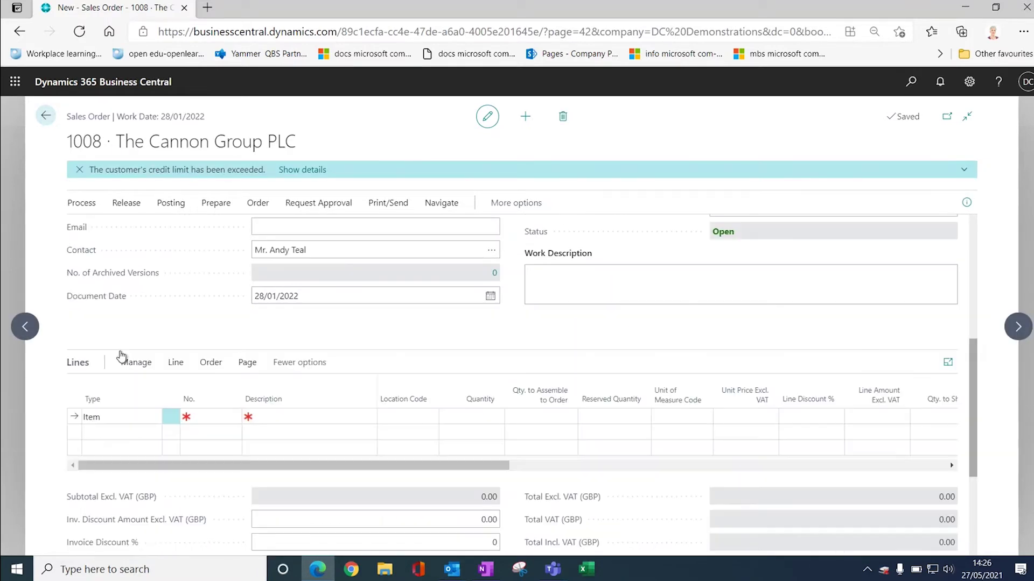
left_click(208, 220)
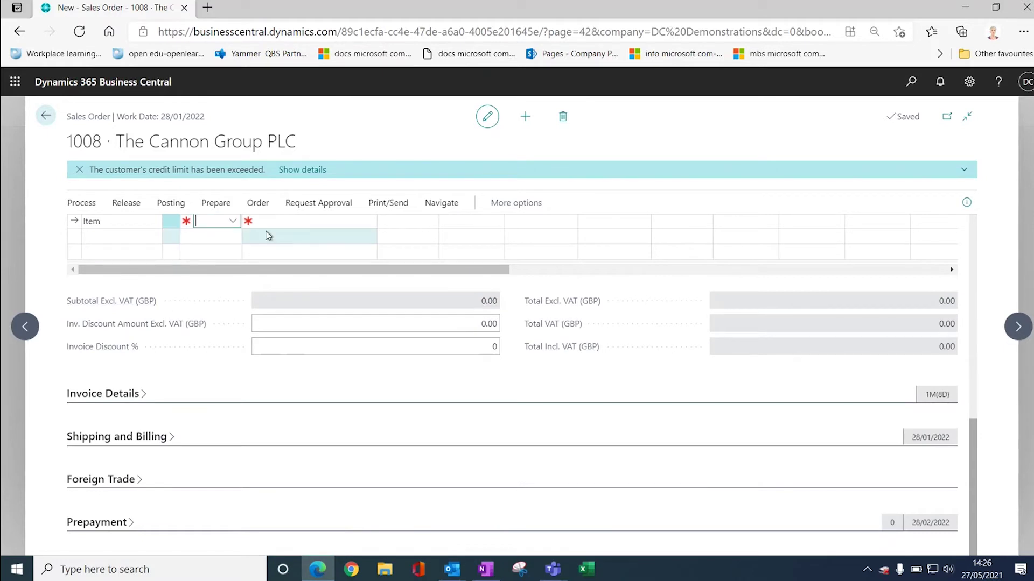
type("1000")
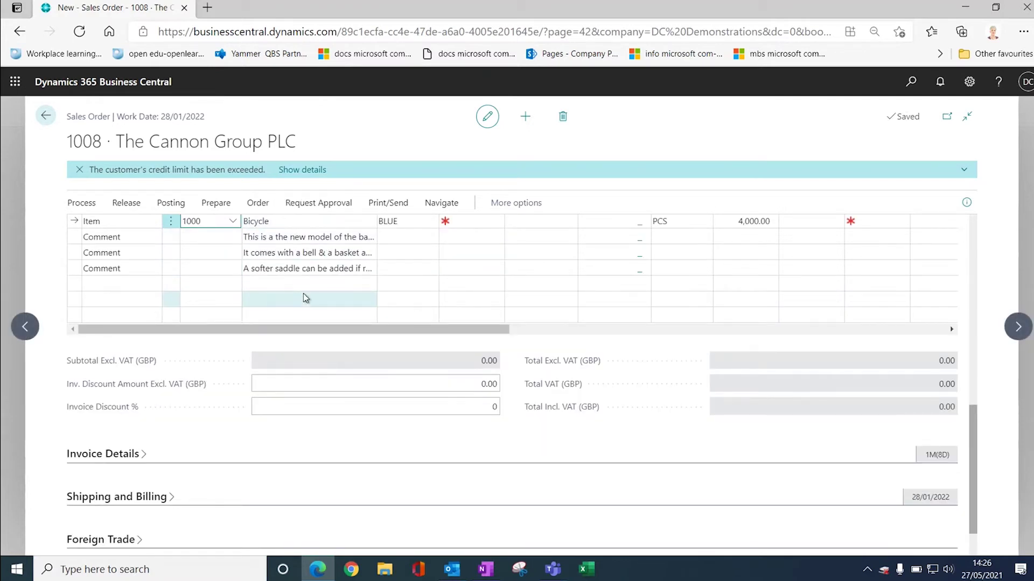
Add a line of type Item below the comment lines, leaving one blank line between, and select item 1100 Front Wheel.
left_click(139, 300)
left_click(156, 300)
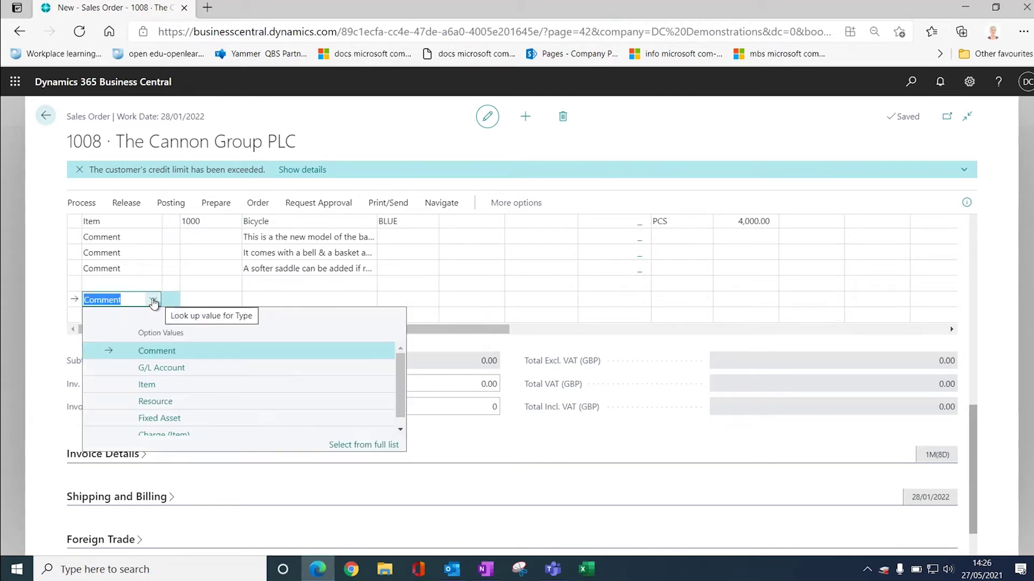
left_click(148, 385)
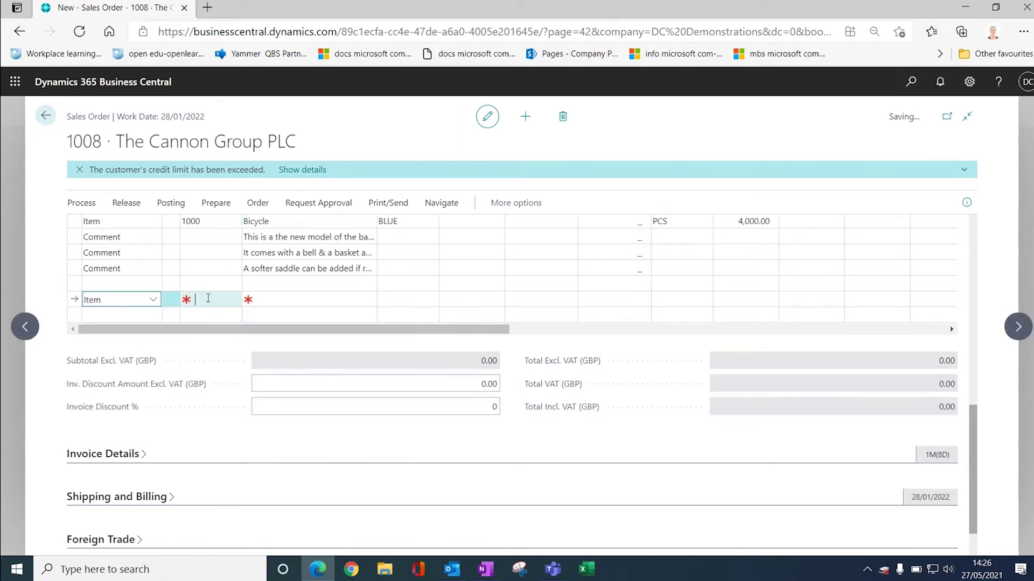
left_click(207, 300)
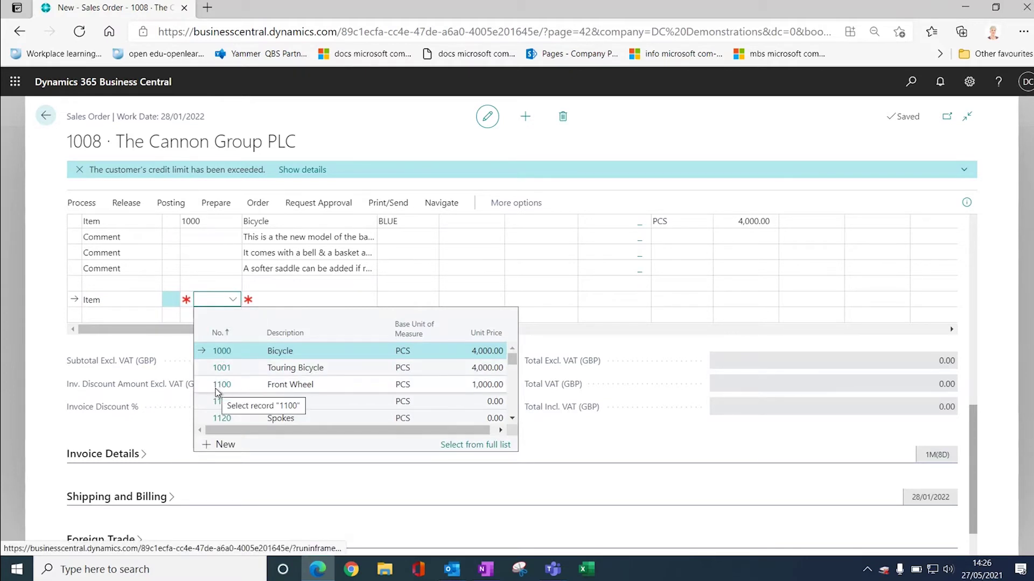
left_click(216, 390)
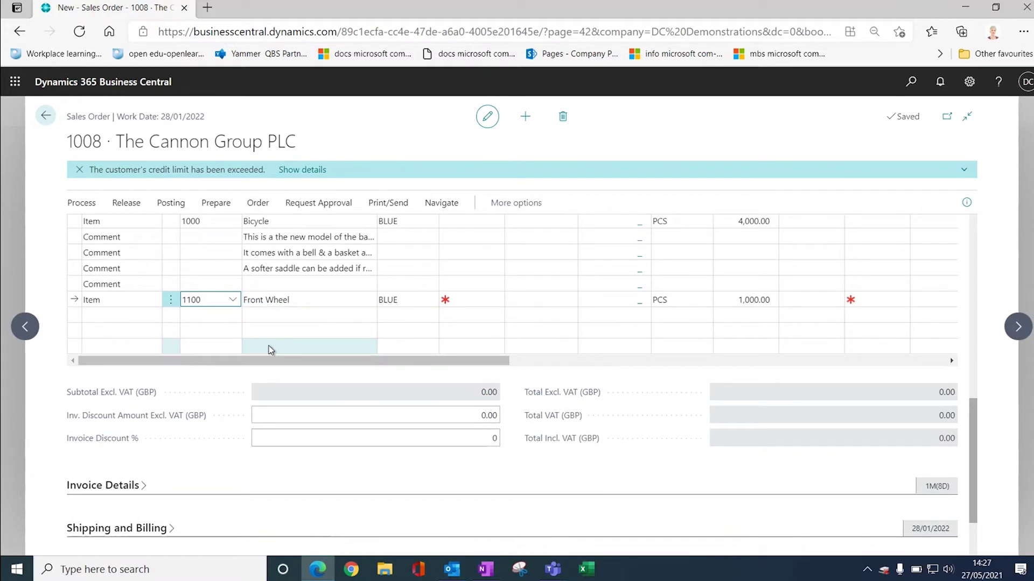
scroll(329, 336, "up", 1)
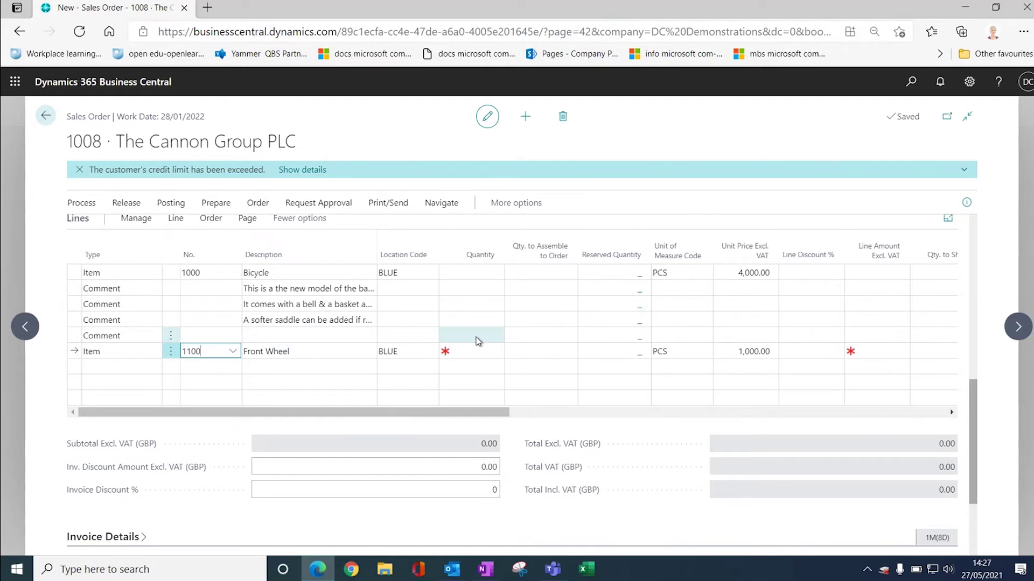
scroll(274, 331, "up", 1)
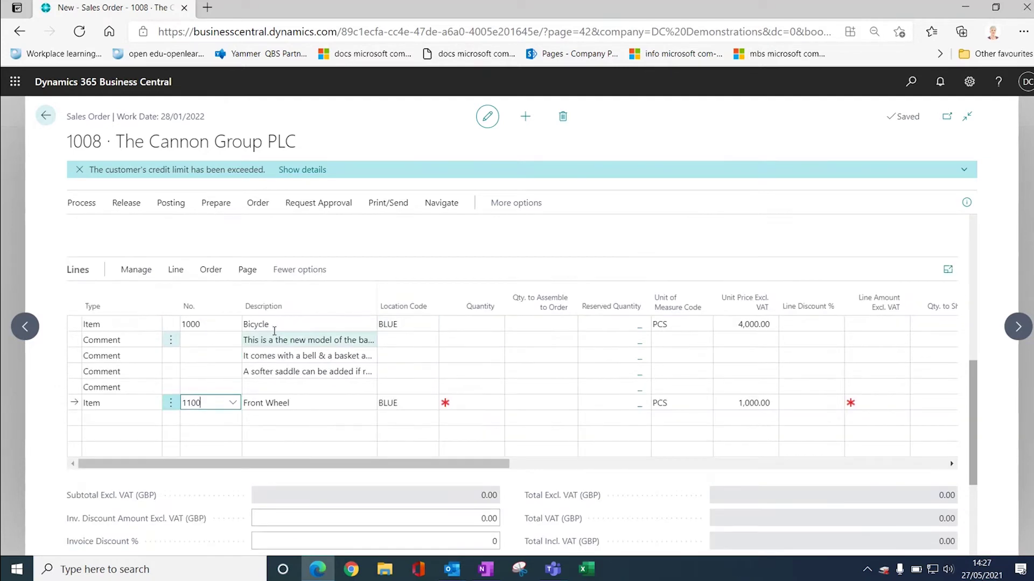
Insert the extended text for the item 1100 Front Wheel line and close the sales order.
left_click(180, 273)
left_click(119, 299)
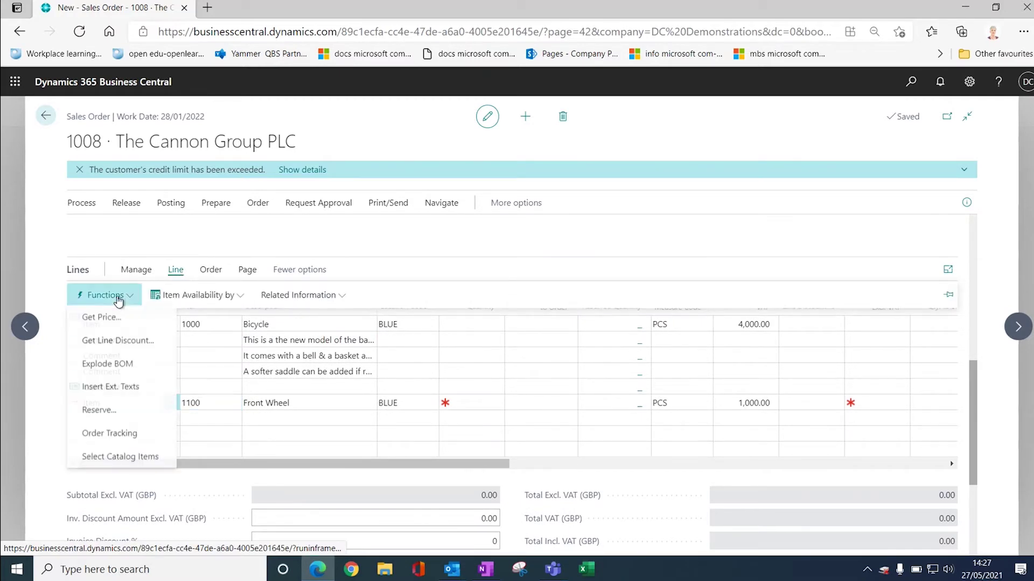
left_click(106, 393)
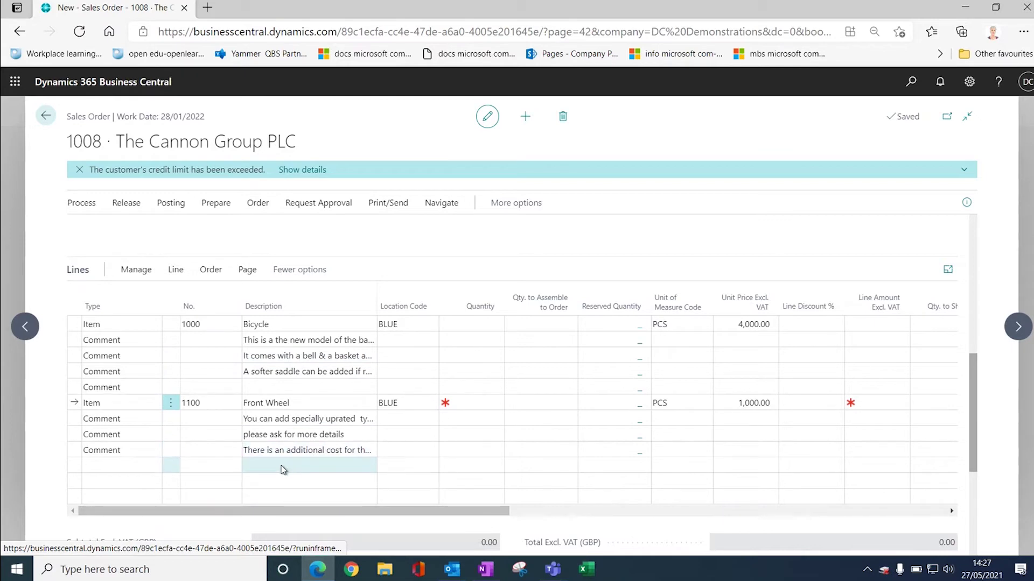
left_click(43, 114)
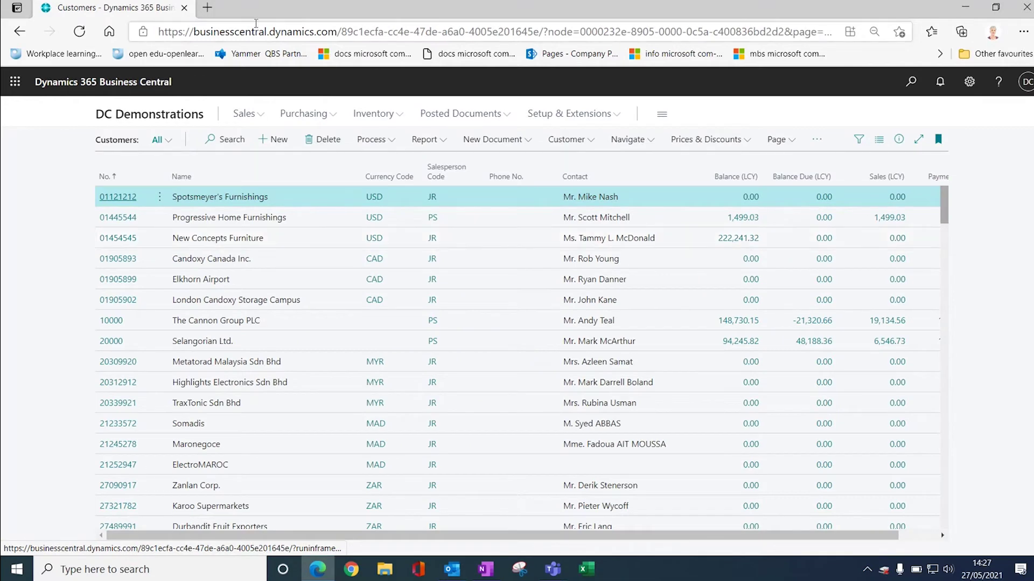
Duplicate the customers list's browser tab, and view The Cannon Group PLC's customer card in a separate window before closing that window.
right_click(159, 14)
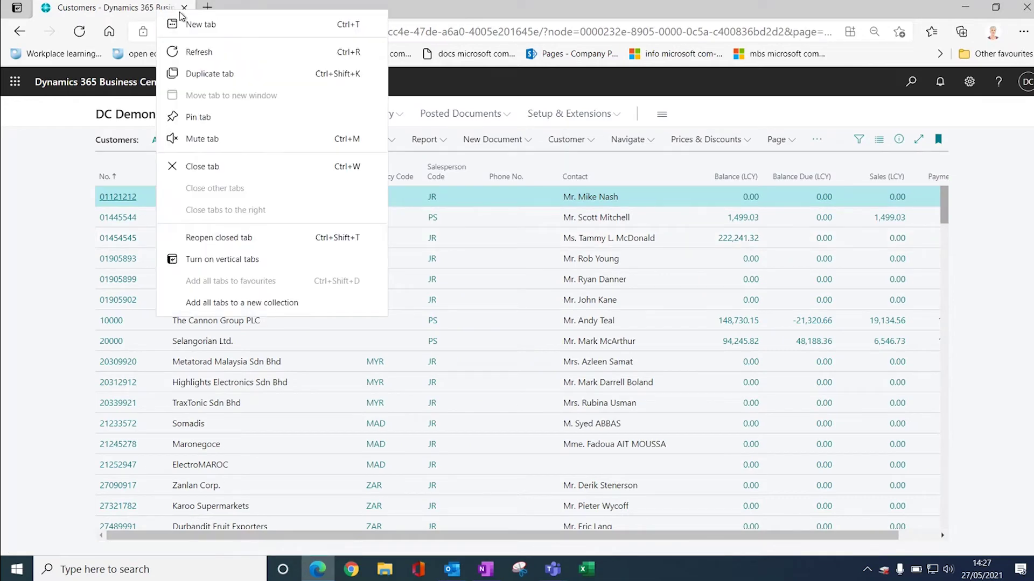
left_click(197, 75)
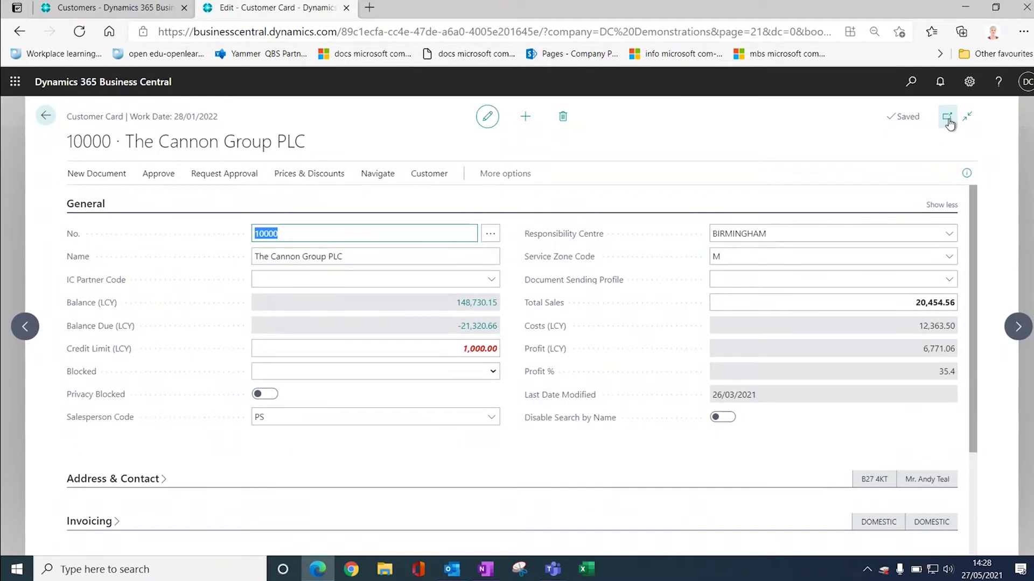
left_click(947, 120)
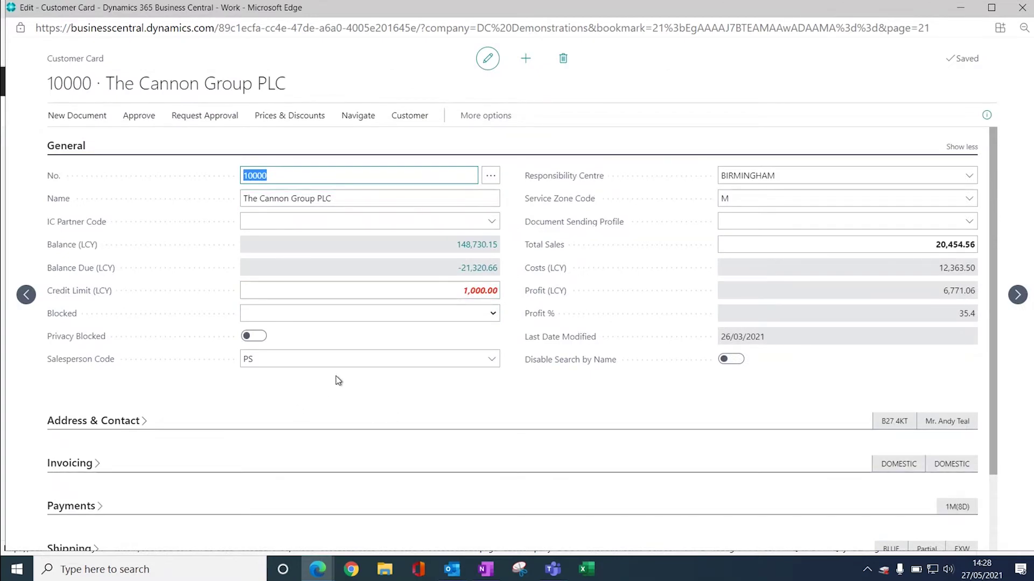
left_click(1021, 8)
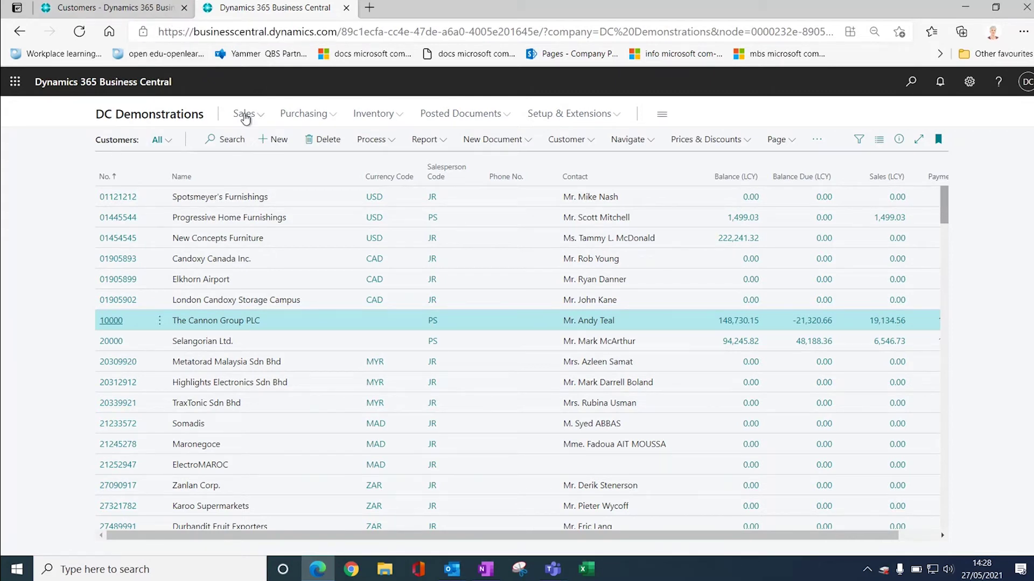
Open sales order 1001, collapse its General section, and view its lines in focus mode before returning to the sales orders list.
left_click(245, 116)
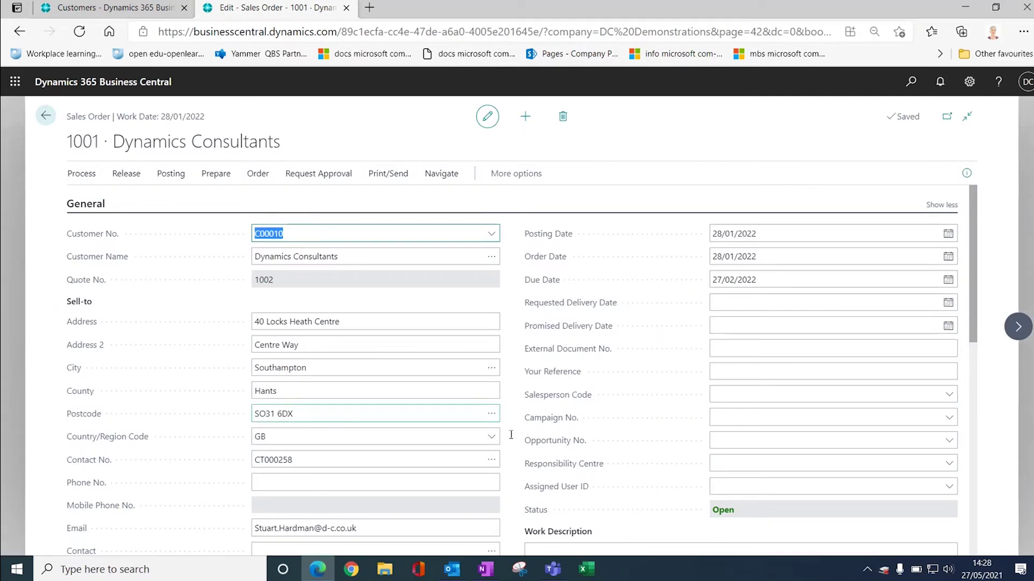
left_click(86, 207)
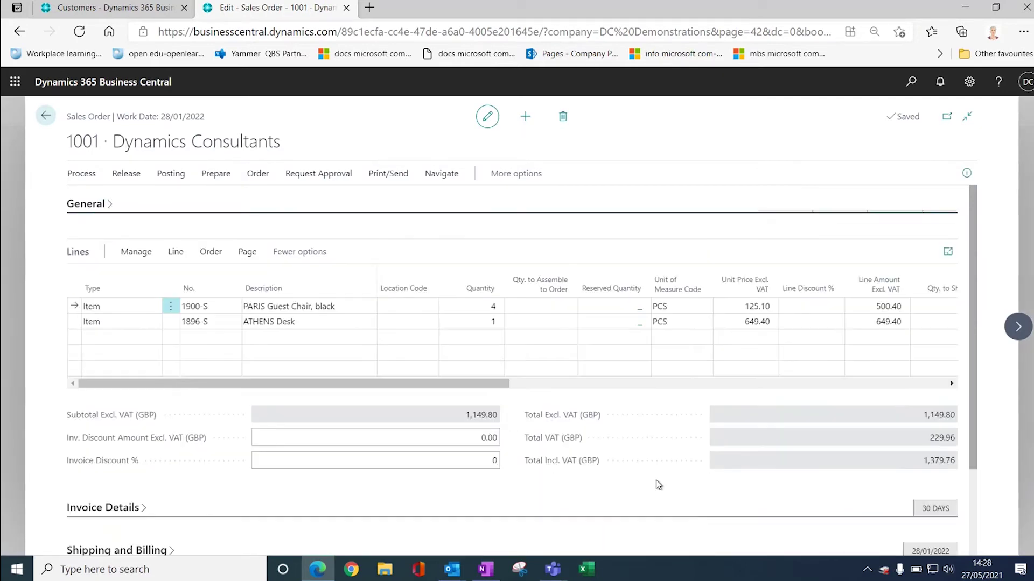
left_click(947, 253)
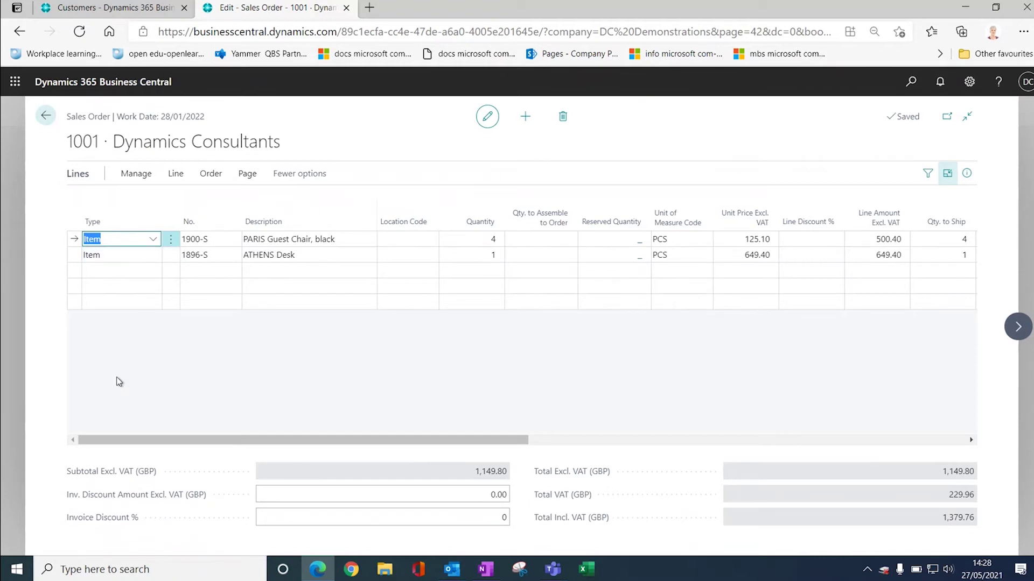
left_click(947, 174)
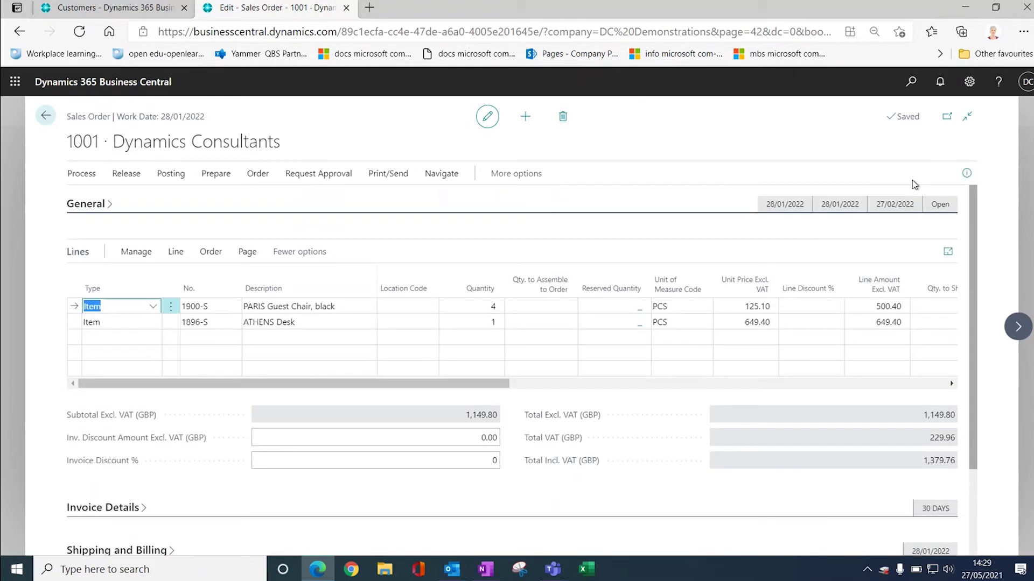
key("Escape")
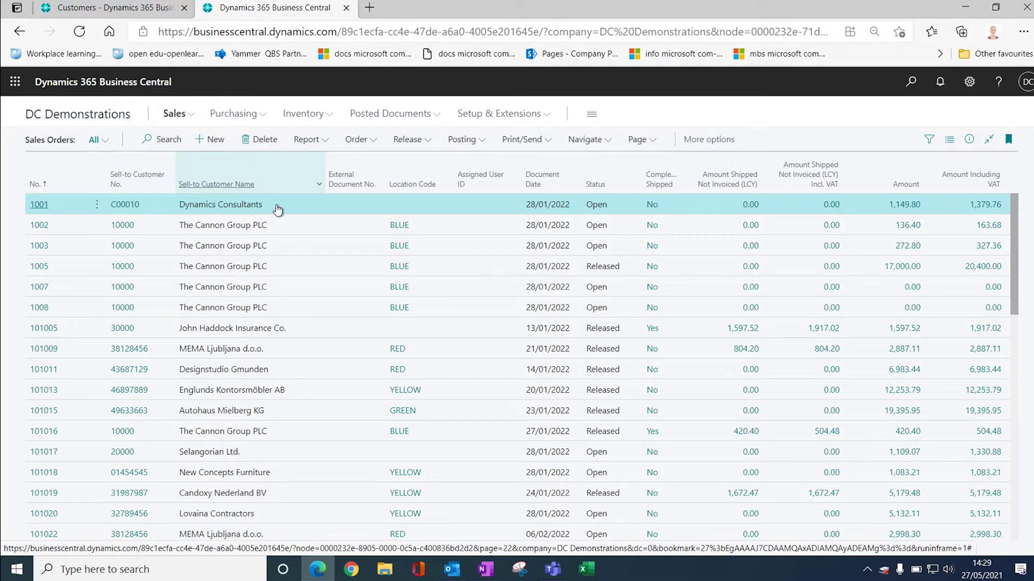
Open the sales journal batches from the home page and examine the Copy to Posted Jnl. Lines and Background Error Check columns.
key("Escape")
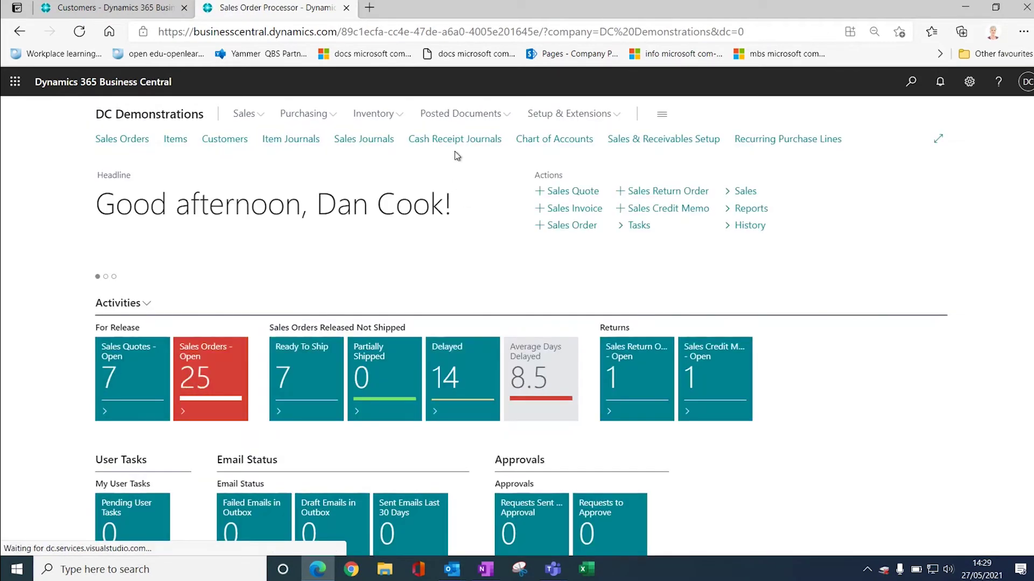
left_click(371, 142)
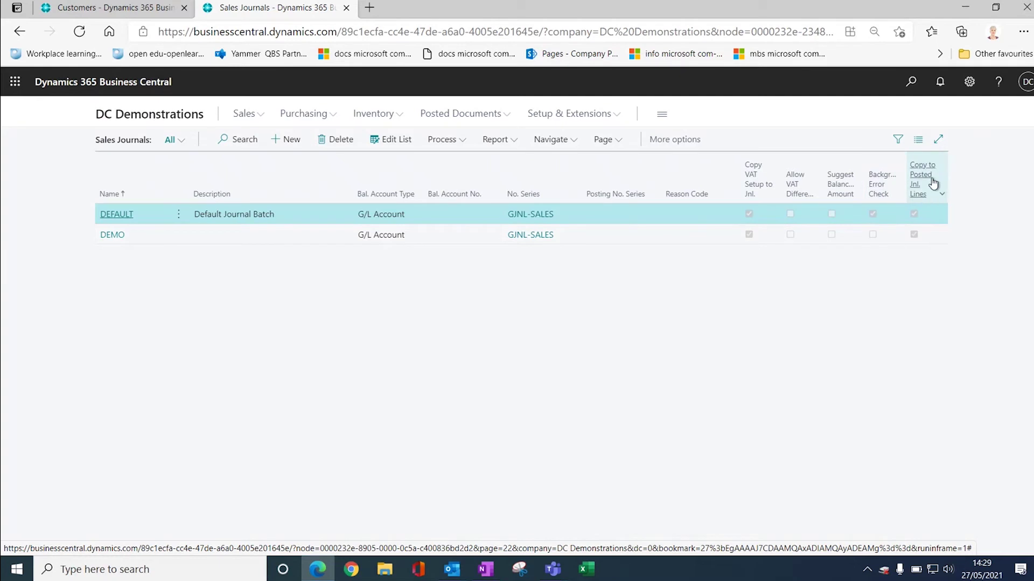
mouse_move(933, 184)
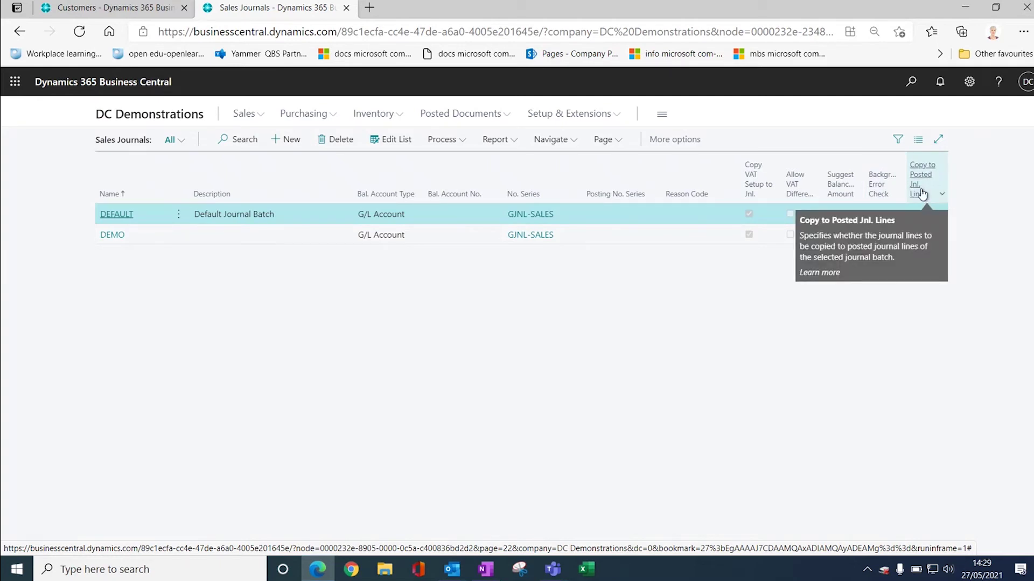
mouse_move(877, 195)
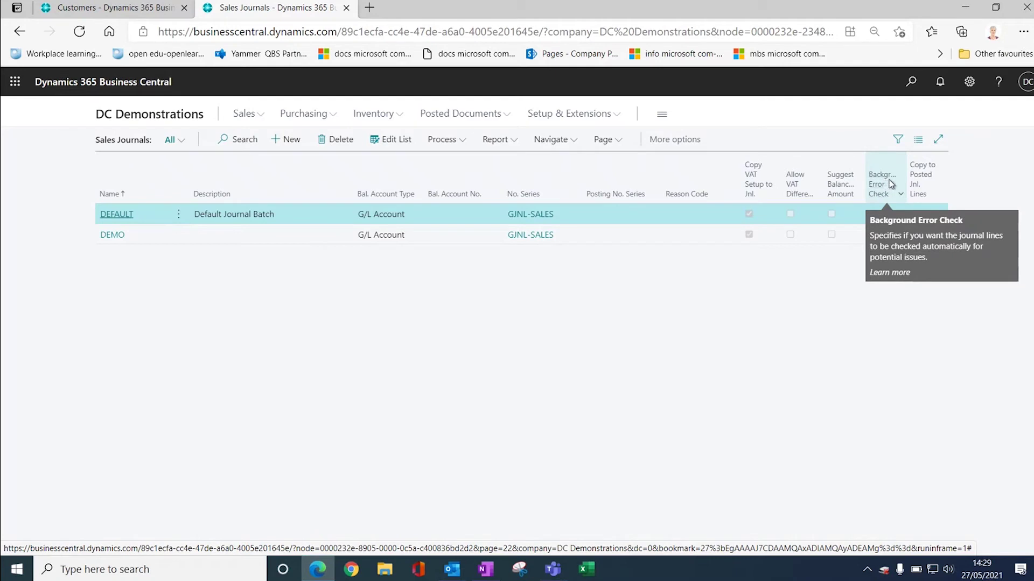
Open the DEFAULT sales journal batch, hide and show the FactBox pane to examine the Journal Check, and return to the home page.
left_click(110, 214)
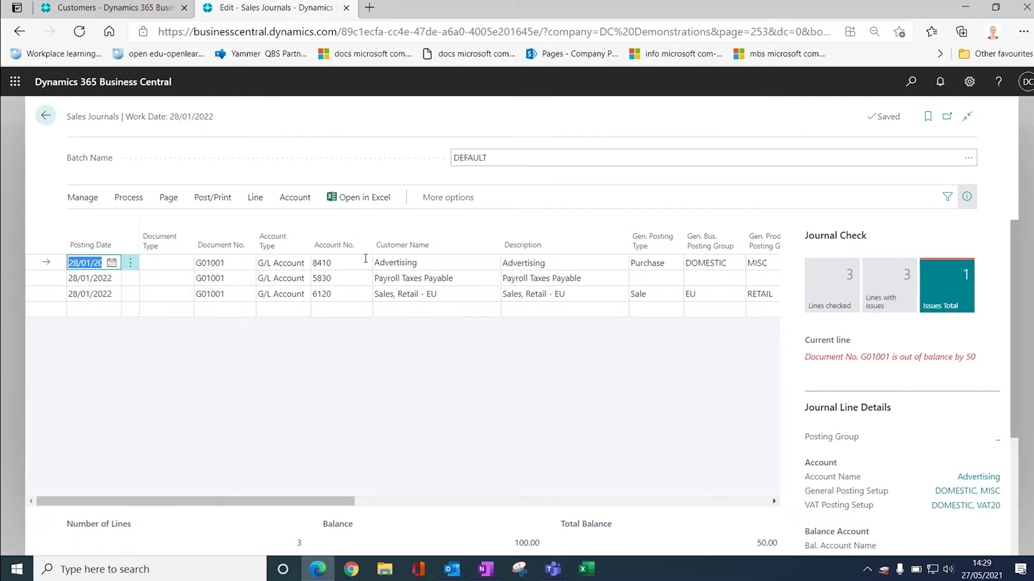
left_click(967, 196)
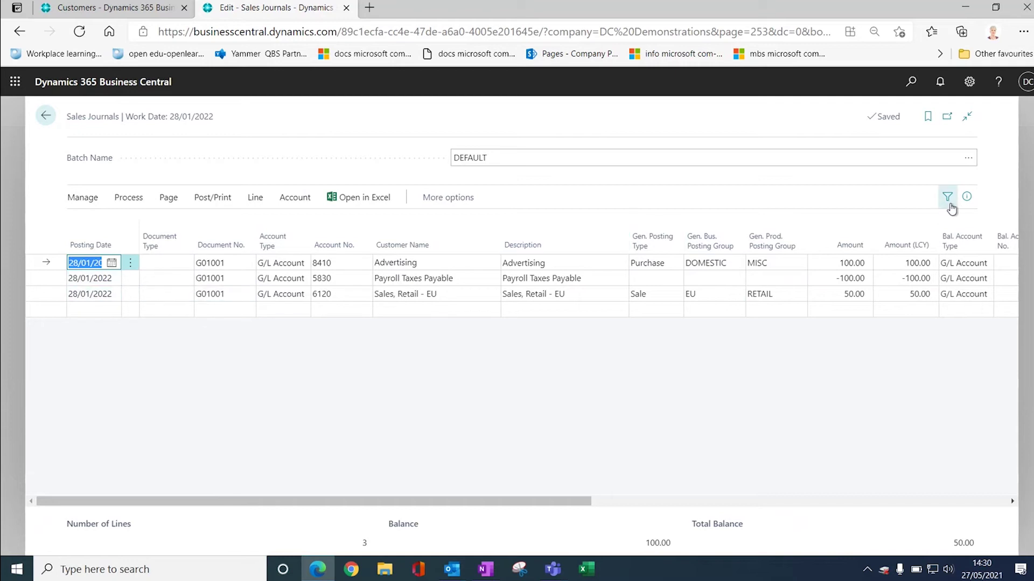
left_click(967, 199)
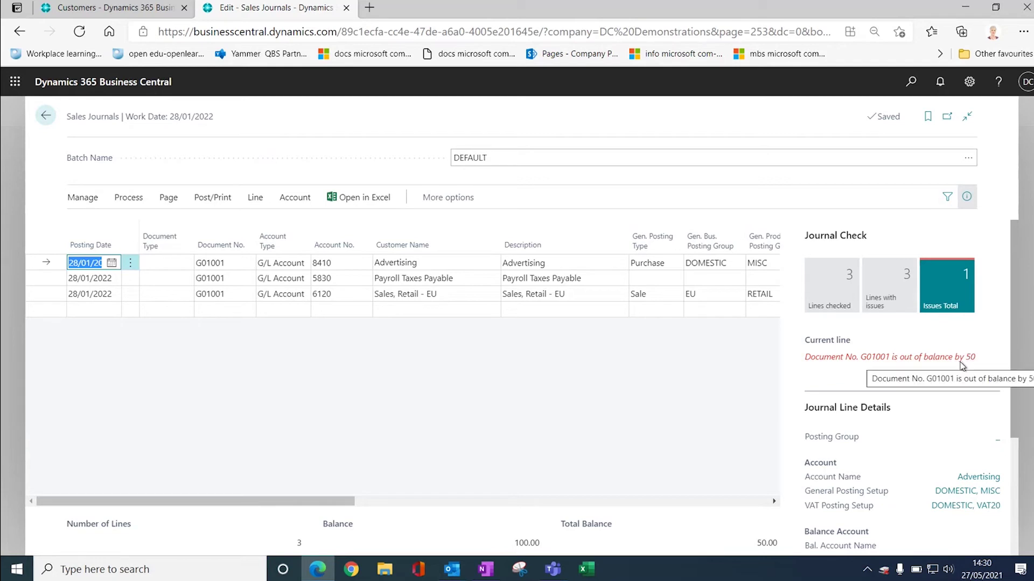
left_click(46, 115)
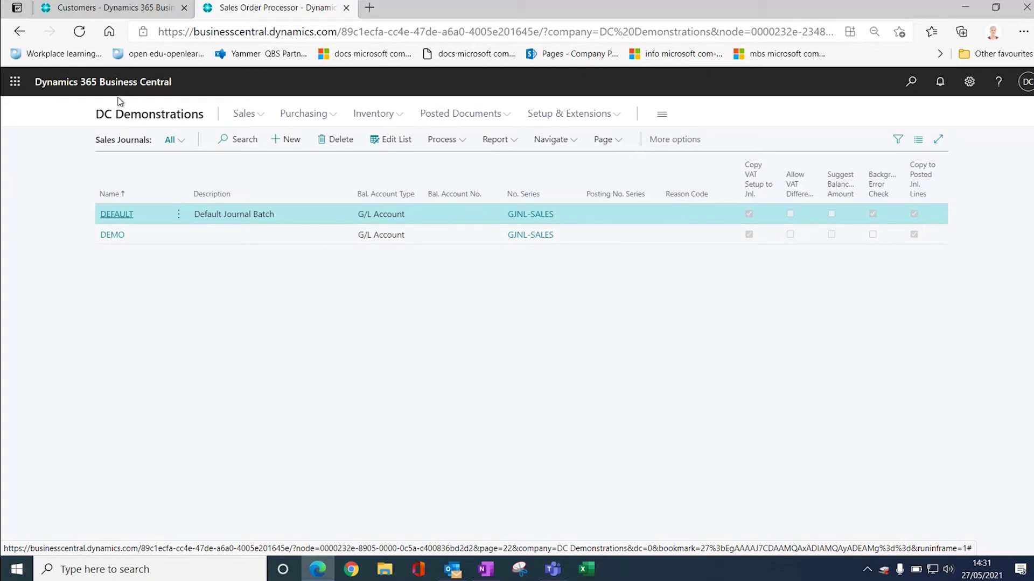
left_click(140, 117)
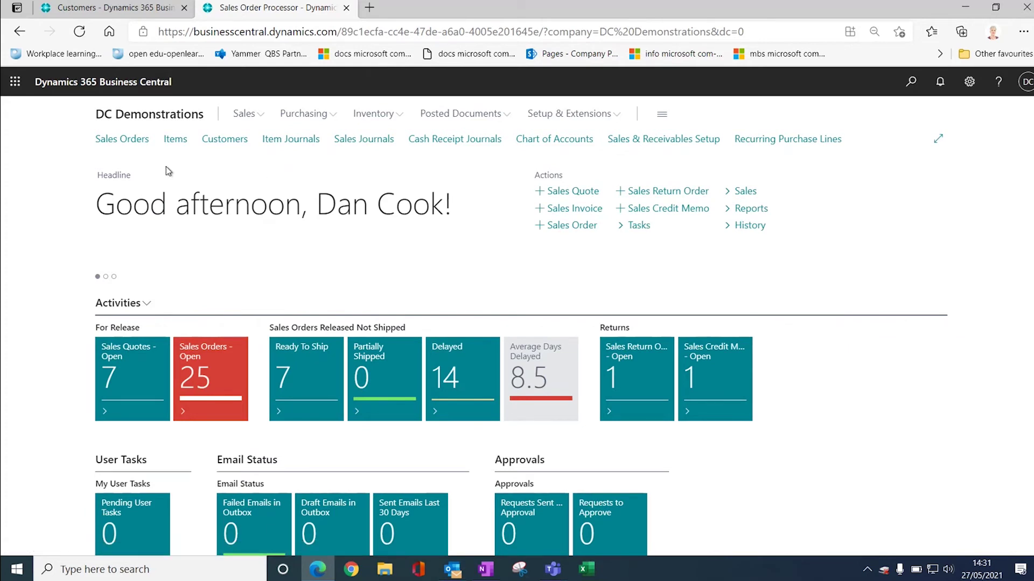
Open purchase invoice 1012 from the purchase invoices list, review its G/L account expense lines, and exit without posting.
left_click(295, 114)
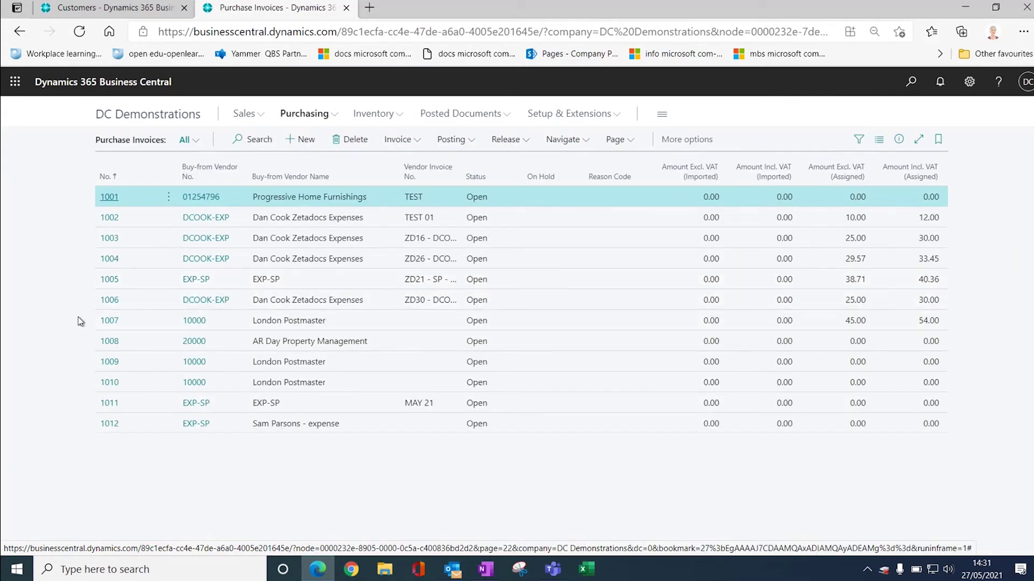
left_click(150, 415)
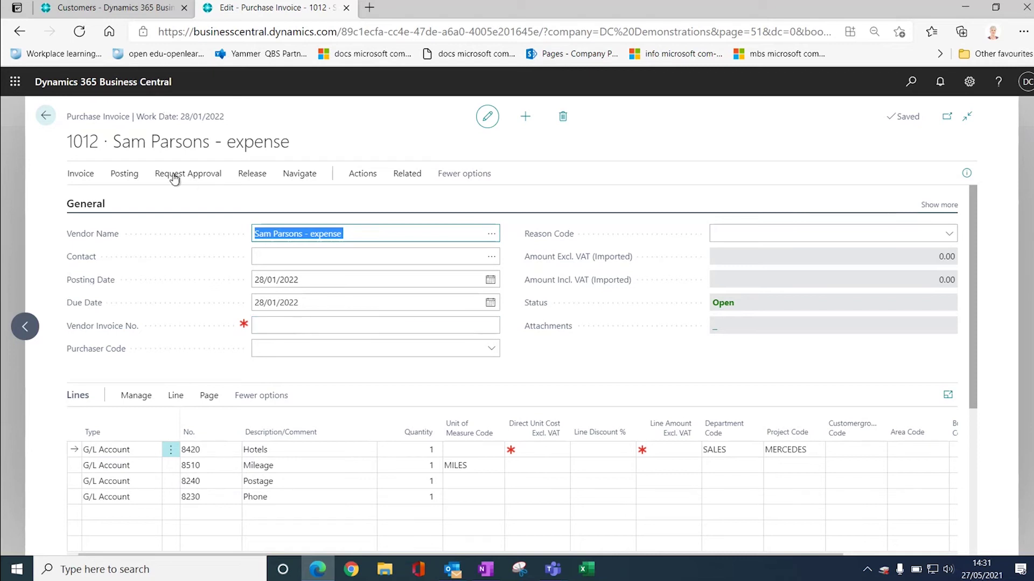
left_click(309, 347)
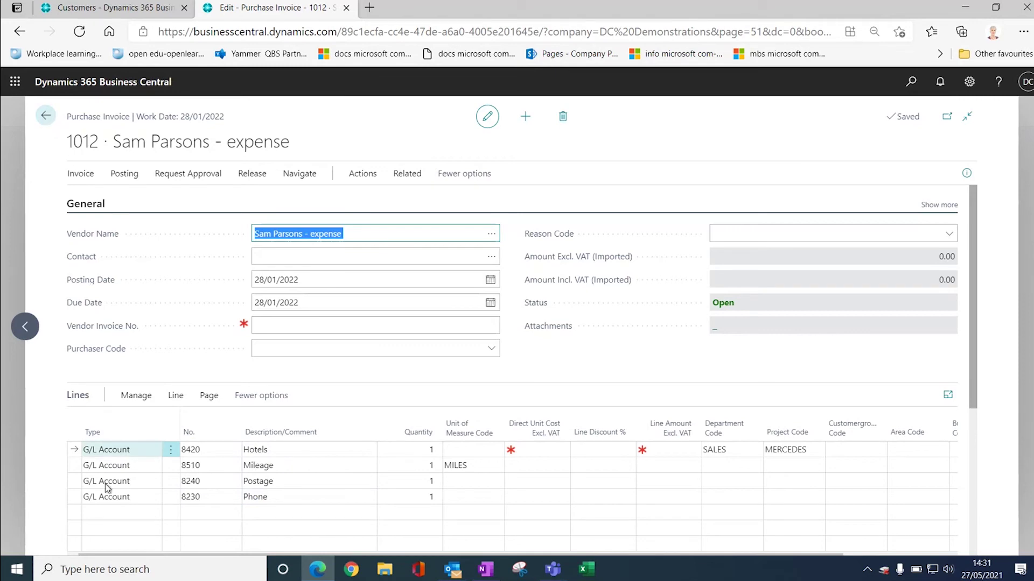
left_click(46, 115)
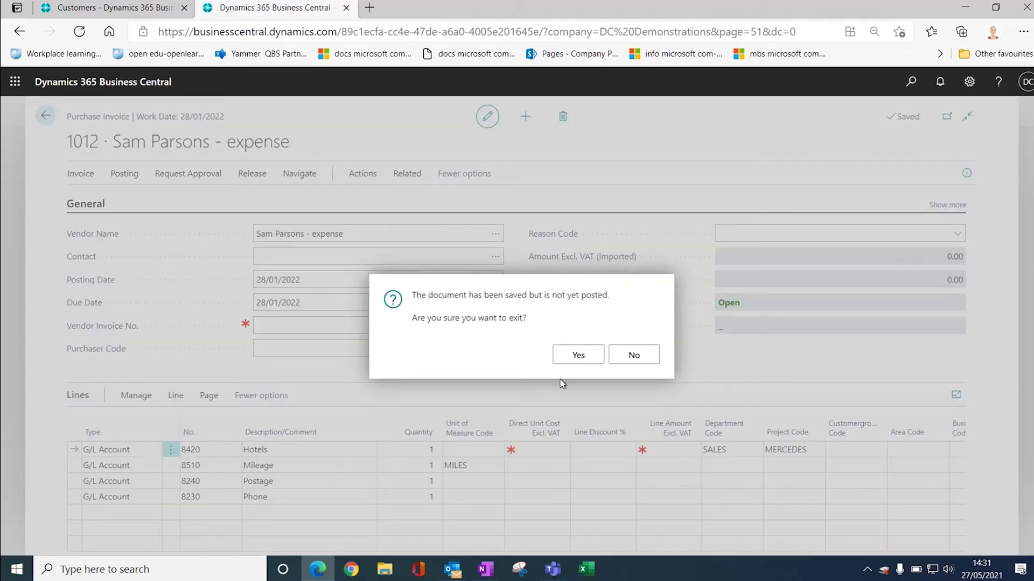
left_click(579, 356)
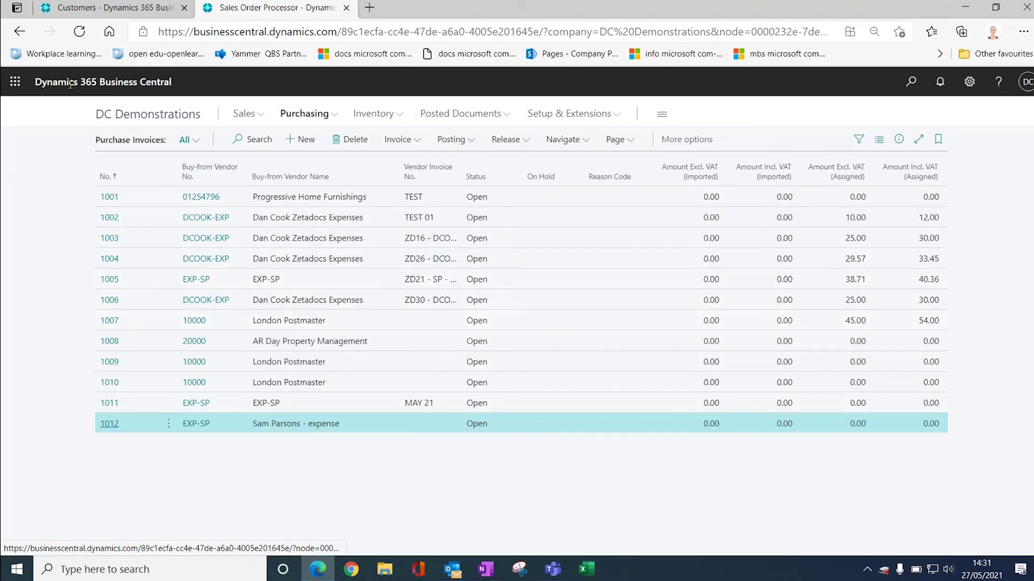
Search for "purch rec" to open Recurring Purchase Lines, and open the card of the EXPENSES code.
left_click(911, 82)
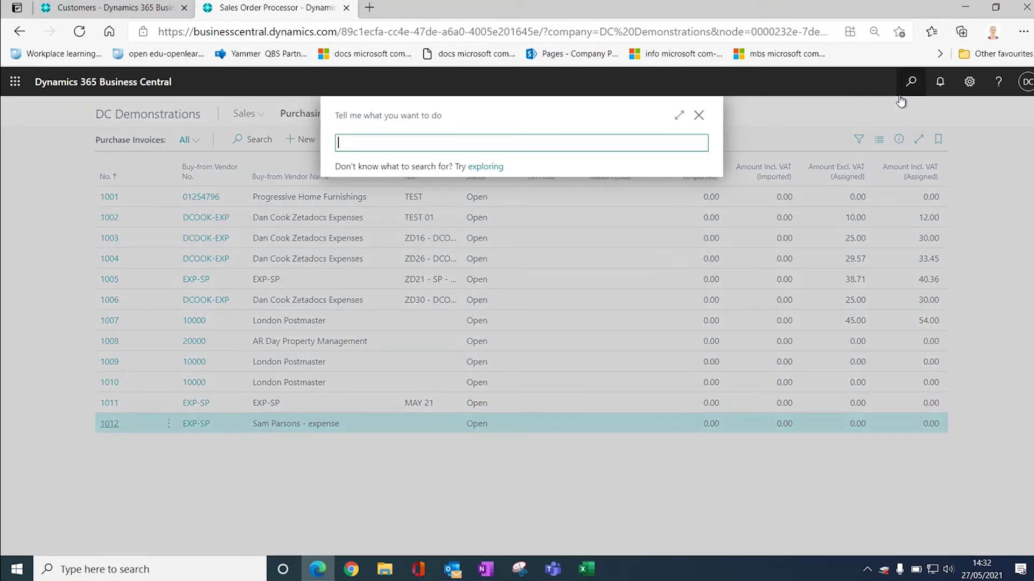
type("purch rec")
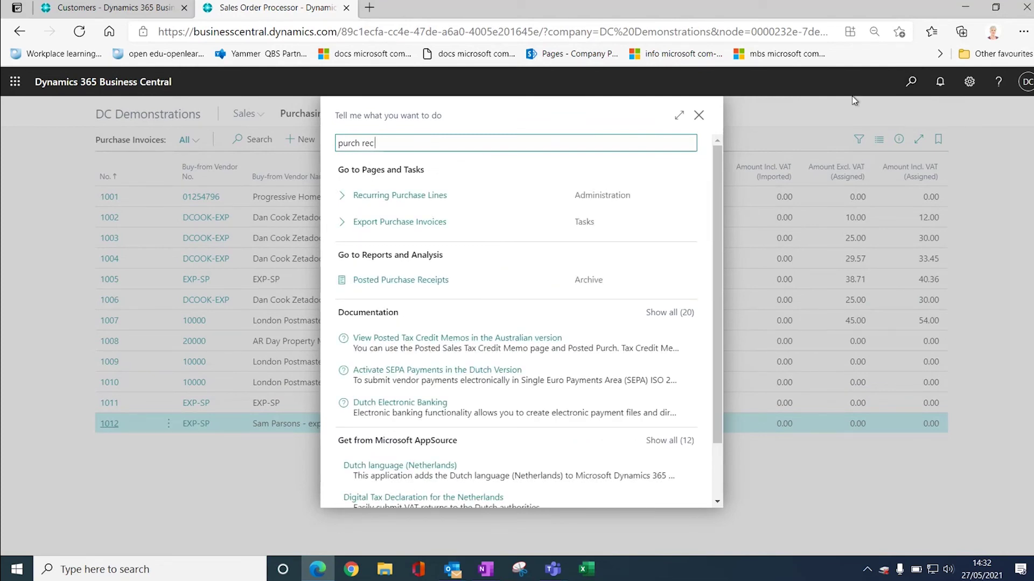
left_click(438, 198)
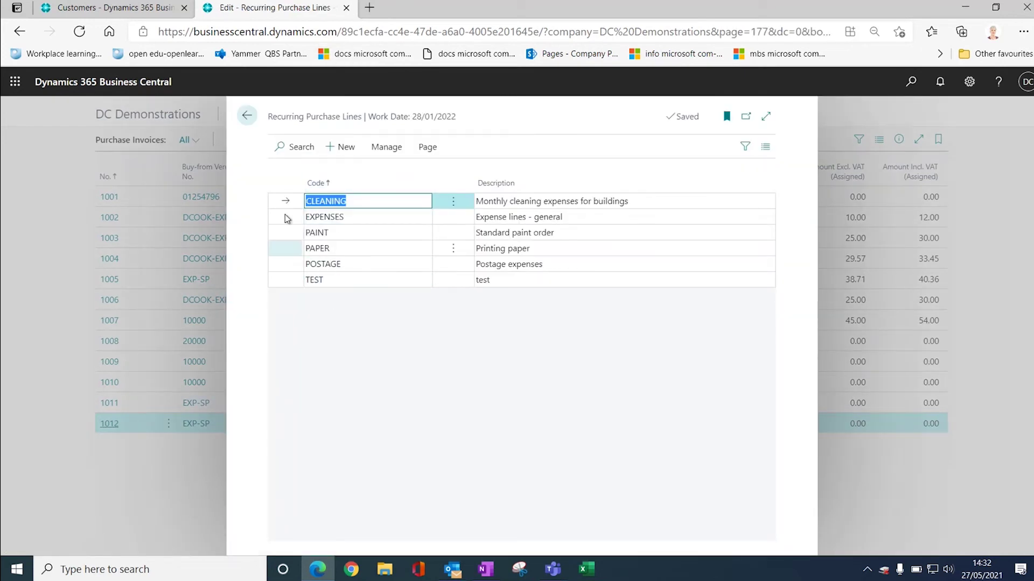
left_click(325, 219)
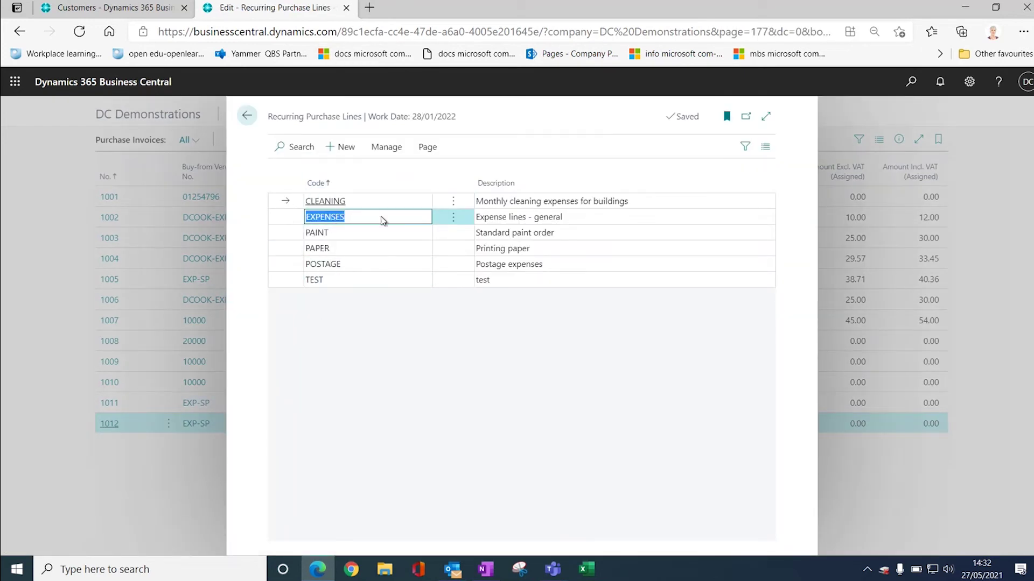
left_click(386, 147)
left_click(355, 173)
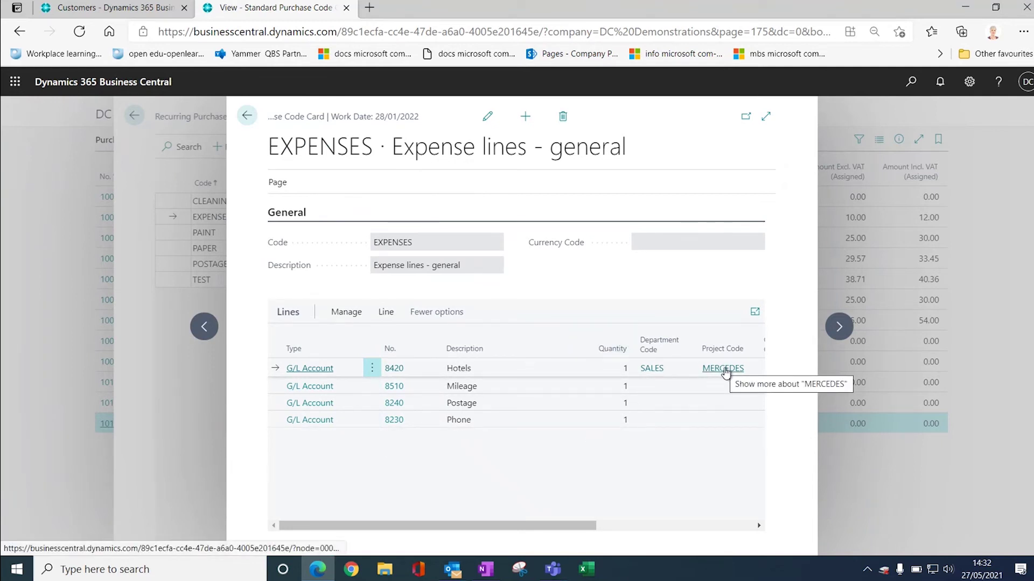
Review the EXPENSES code's lines and dimensions on the widened card, and close the pages back to the purchase invoices list.
left_click(765, 116)
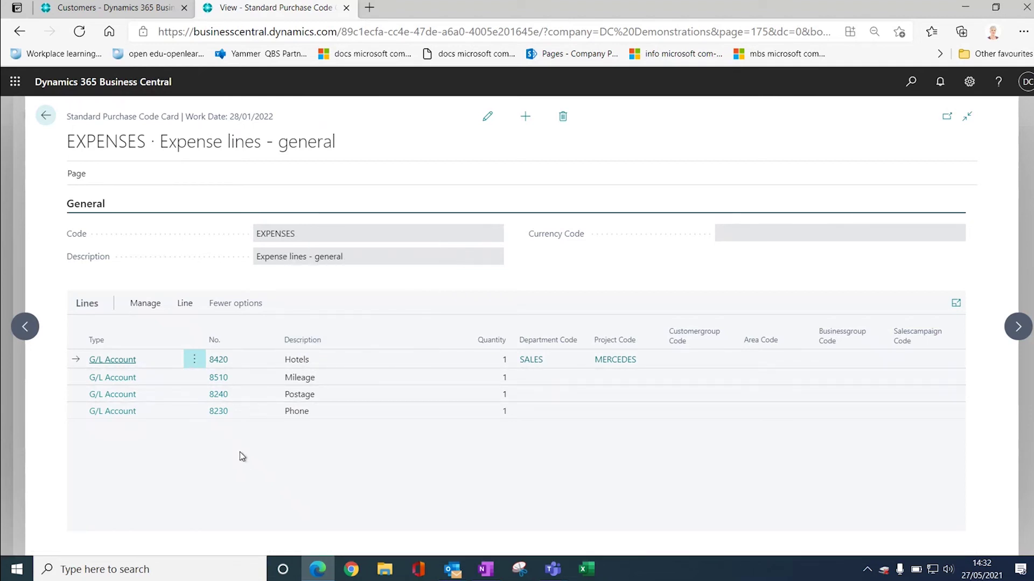
key("Escape")
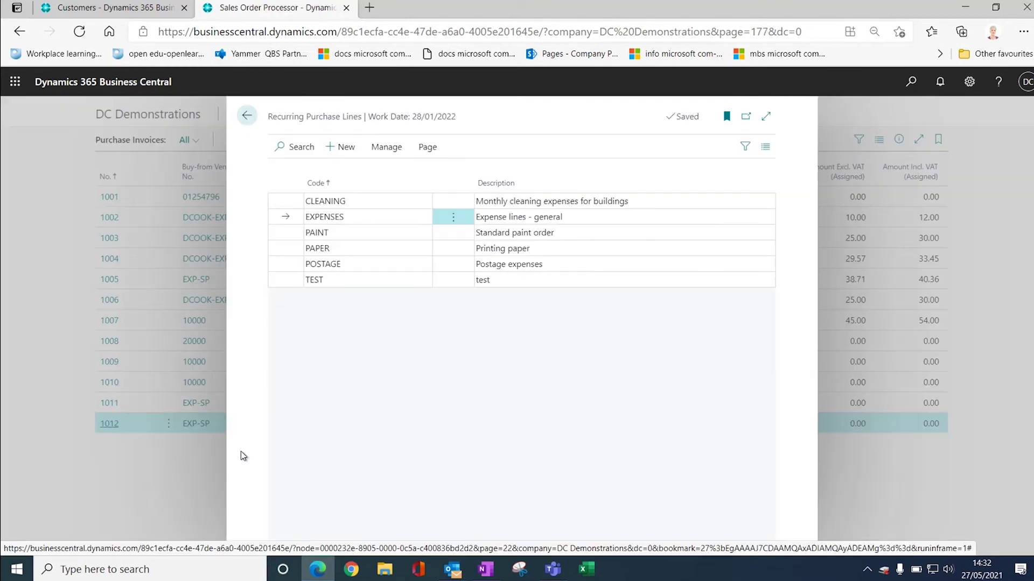
left_click(247, 116)
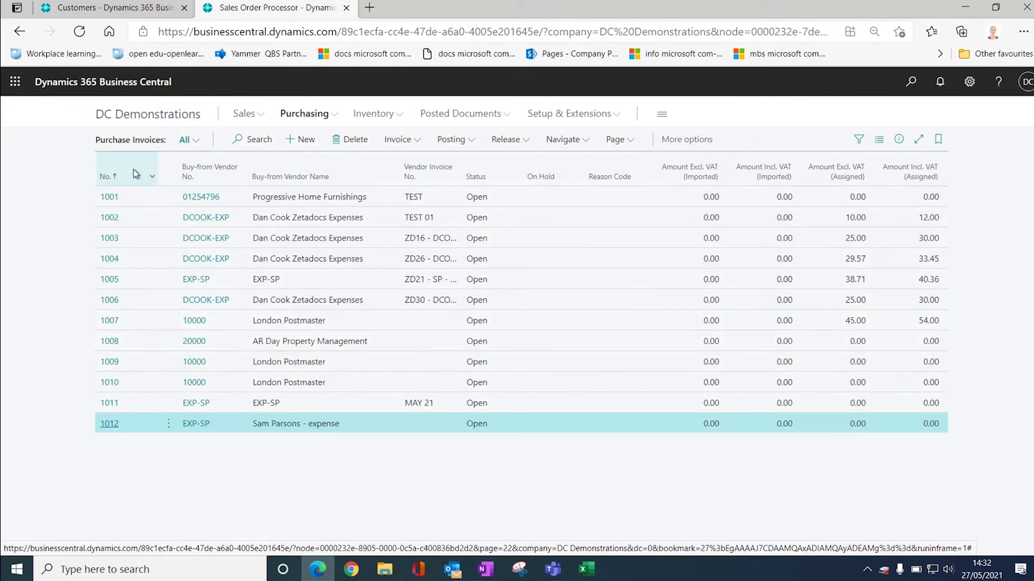
Create a new purchase invoice from the purchase invoices list.
left_click(318, 113)
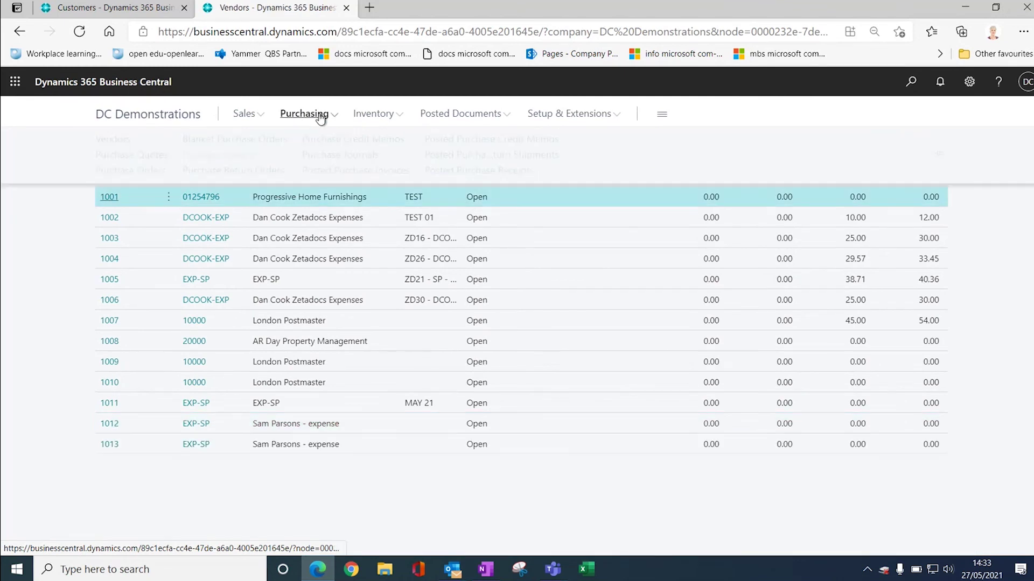
left_click(231, 155)
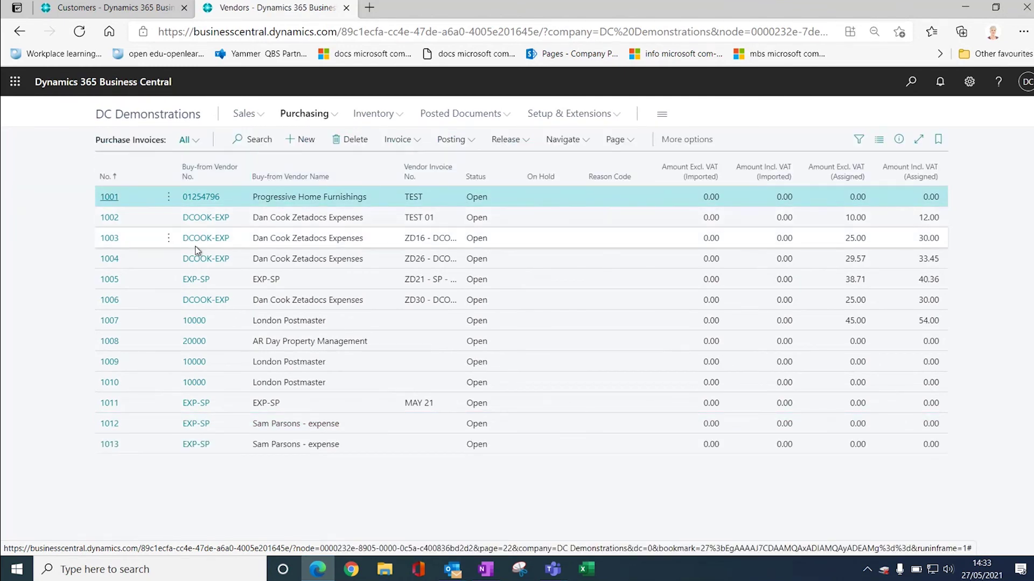
left_click(300, 139)
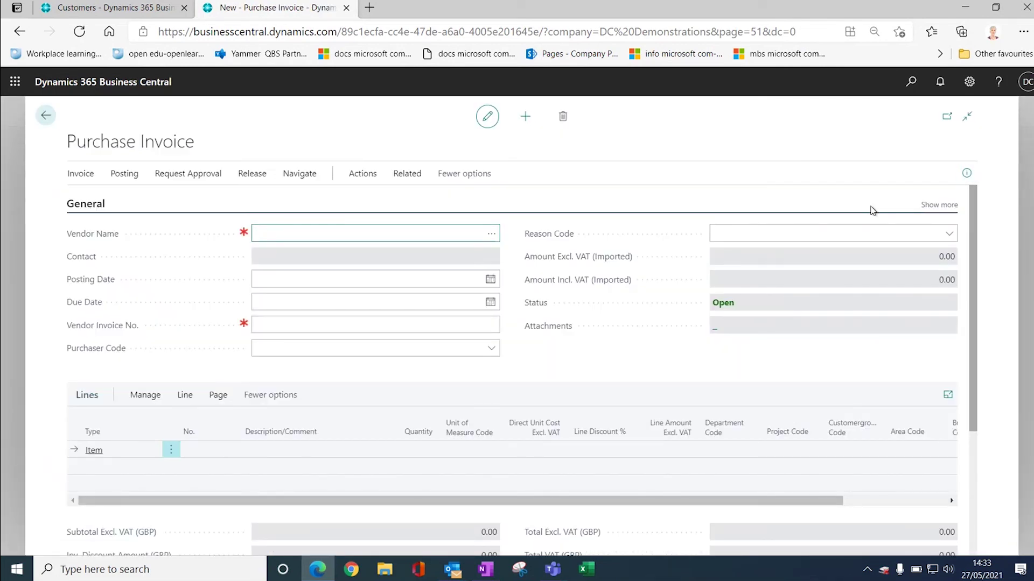
Show all General fields of the new purchase invoice and set its vendor number to EXP-SP, found with "exp".
left_click(938, 205)
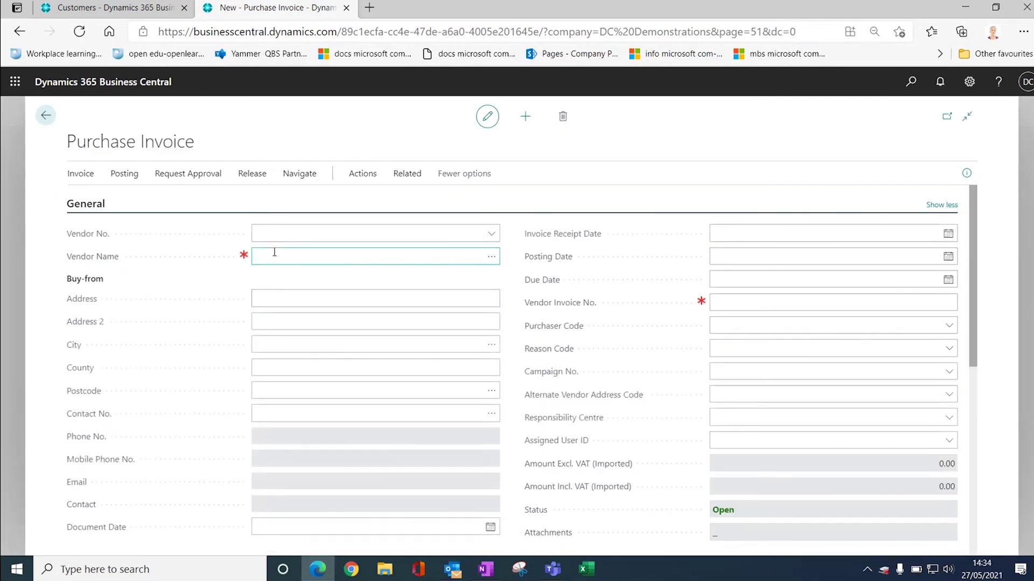
left_click(276, 233)
type("exp")
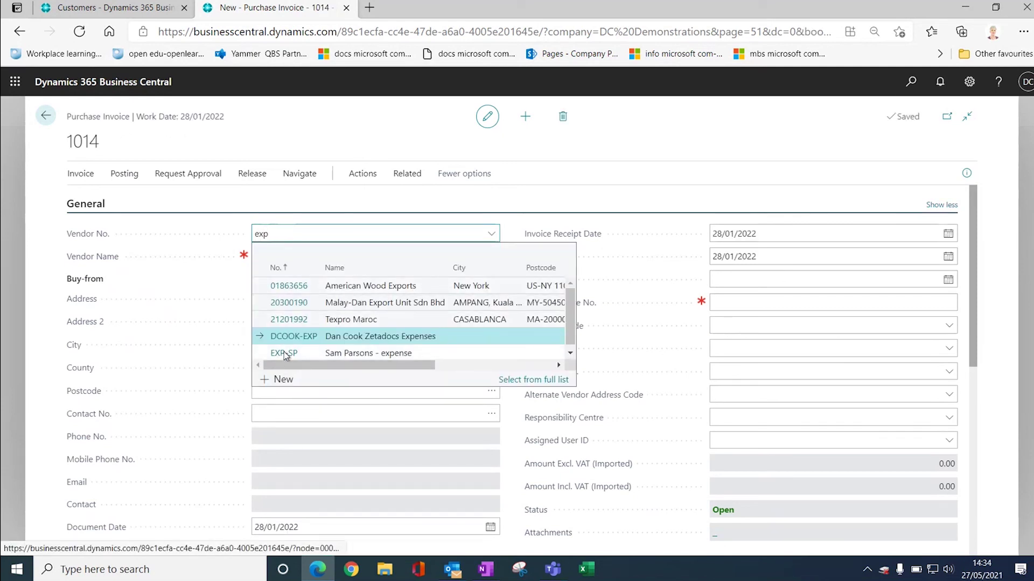
left_click(284, 348)
left_click(315, 323)
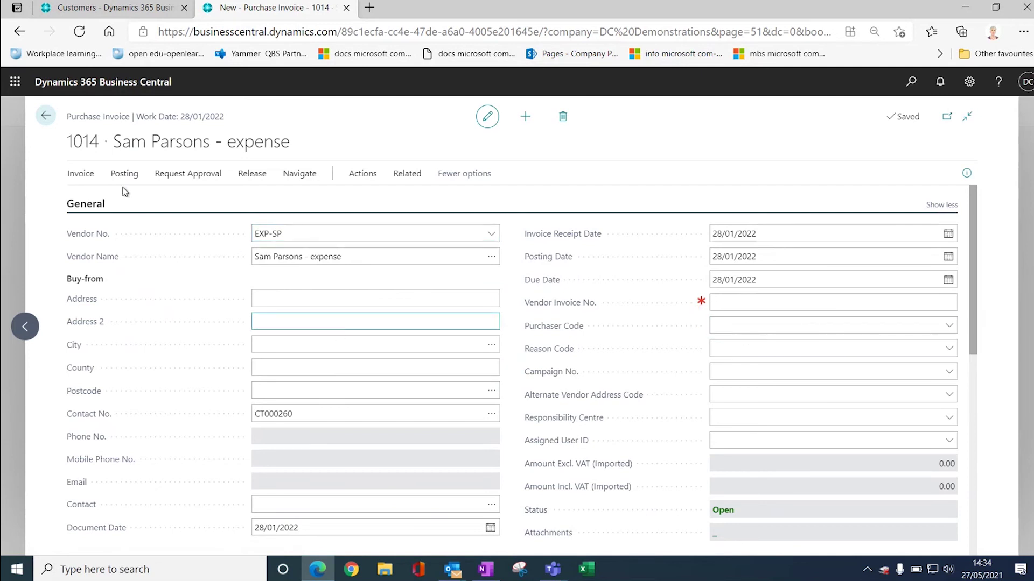
Collapse the General section and set the Mileage line's quantity to 500 and its direct unit cost excluding VAT to 0.45.
left_click(89, 210)
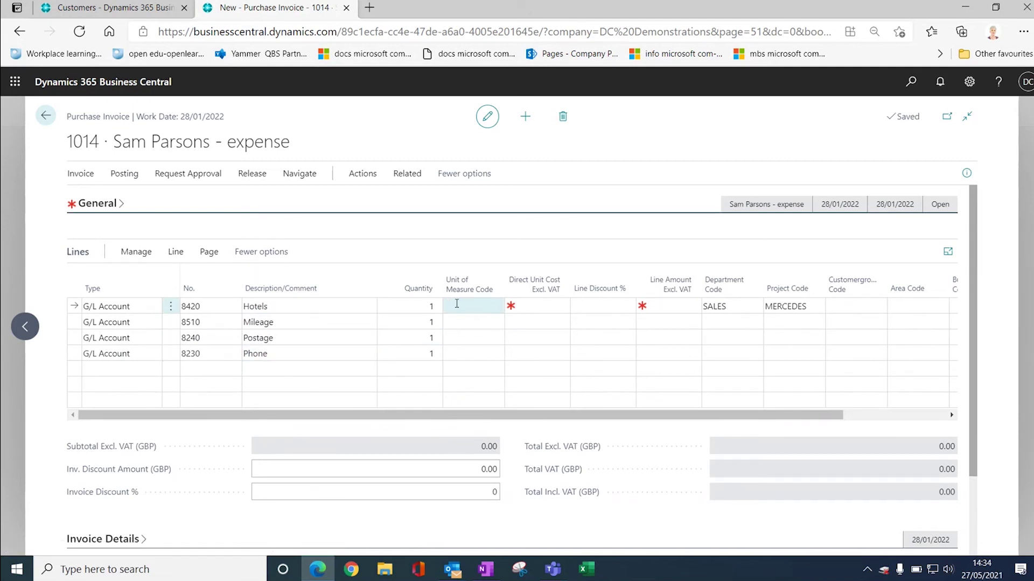
left_click(407, 322)
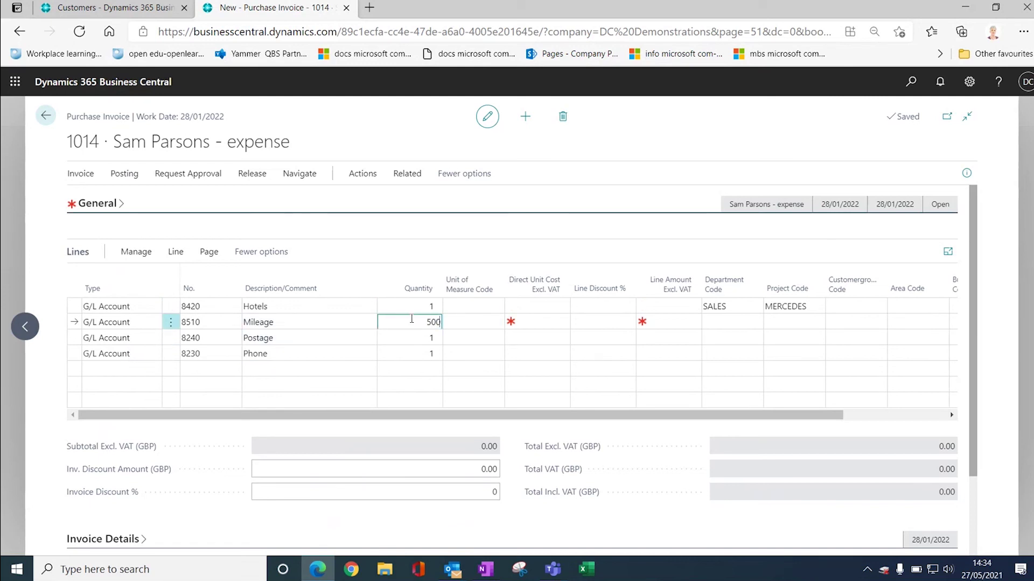
key("Tab")
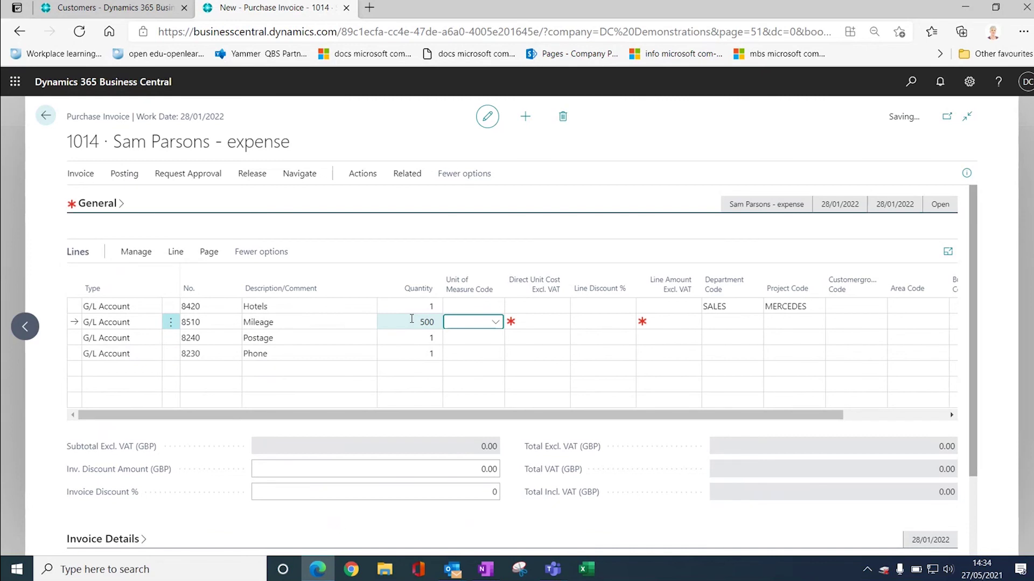
key("Tab")
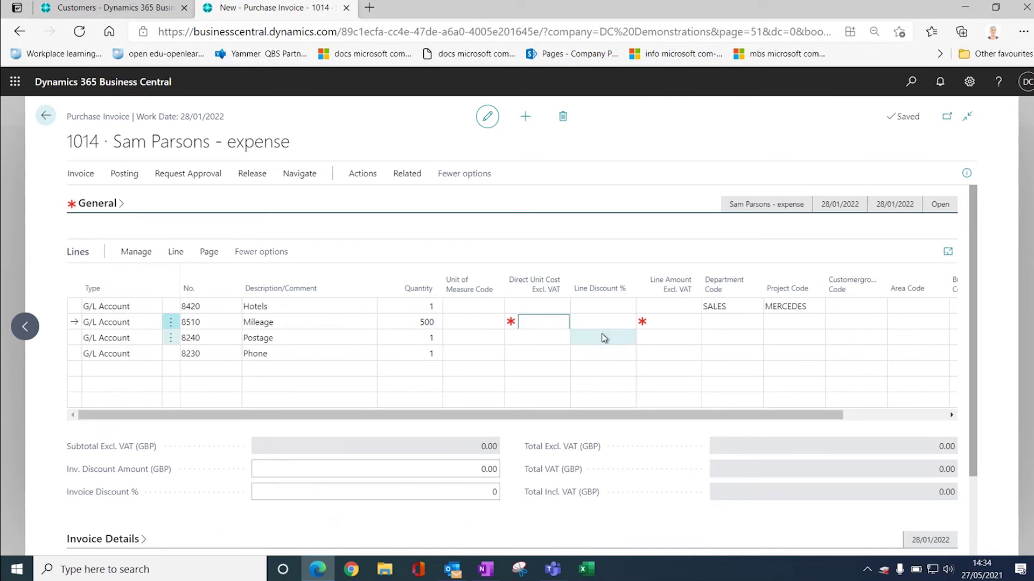
key("Tab")
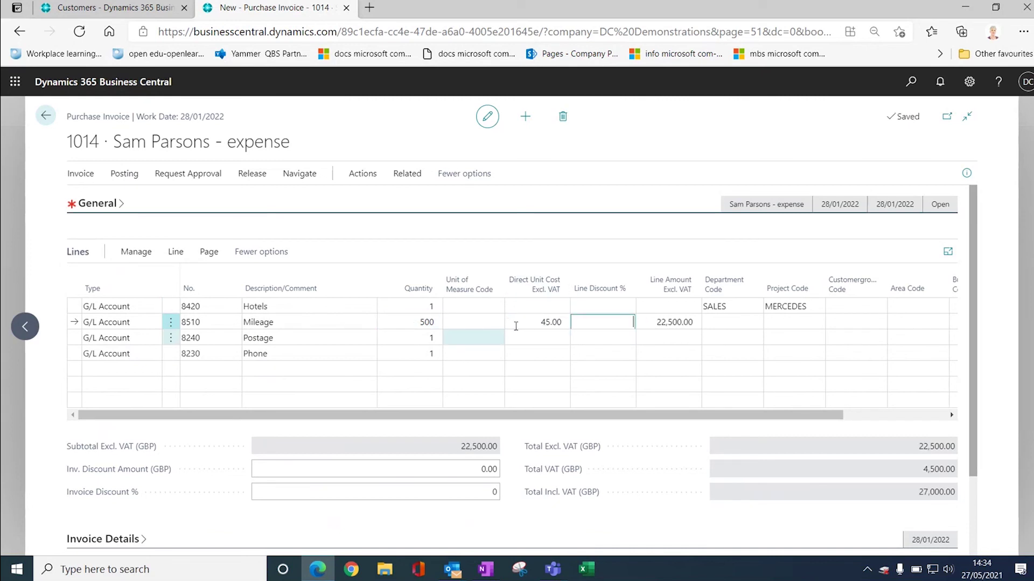
key("shift+Tab")
type(".45")
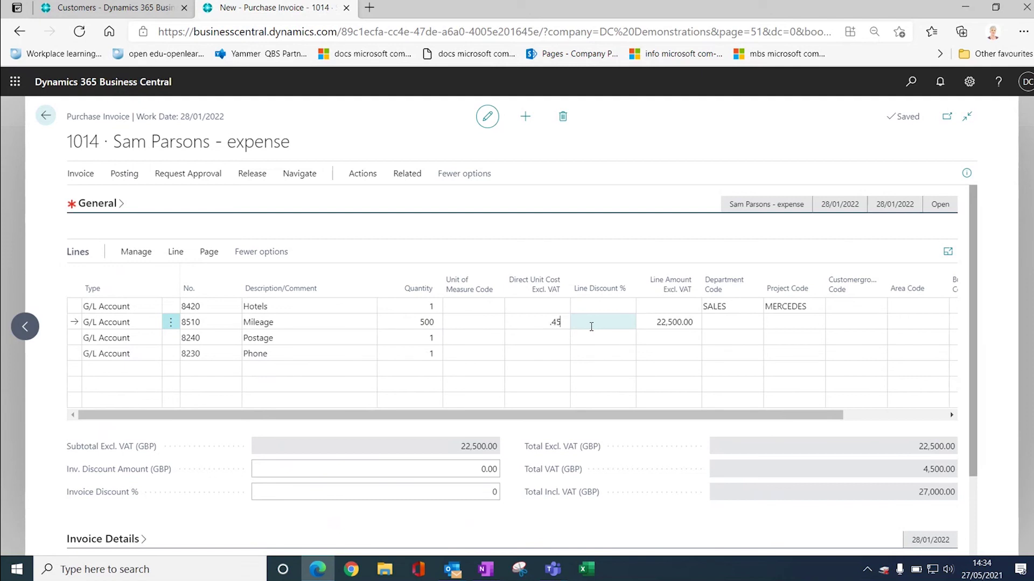
key("Tab")
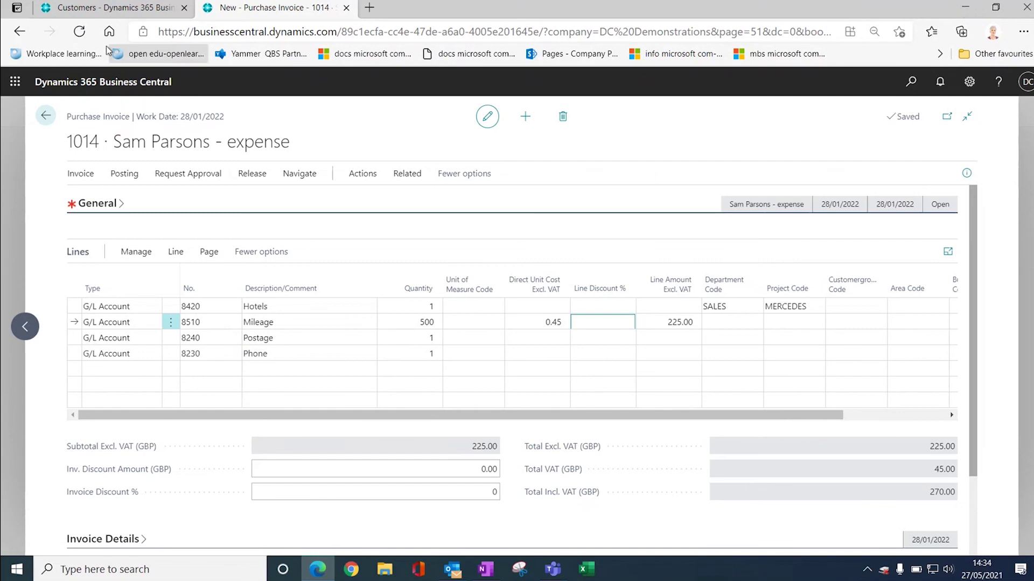
Exit the purchase invoice without posting it and return to the home page.
left_click(46, 118)
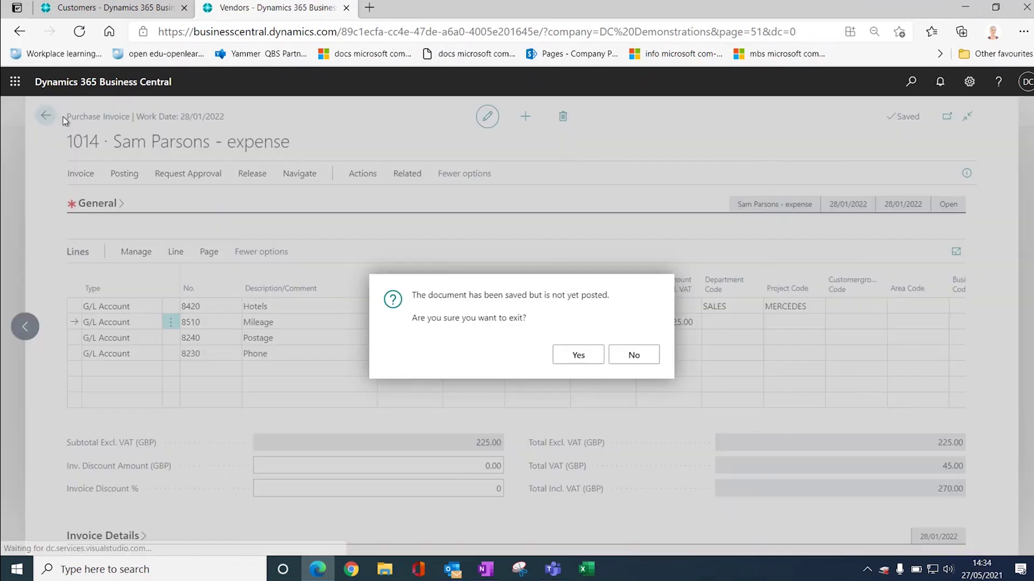
key("Return")
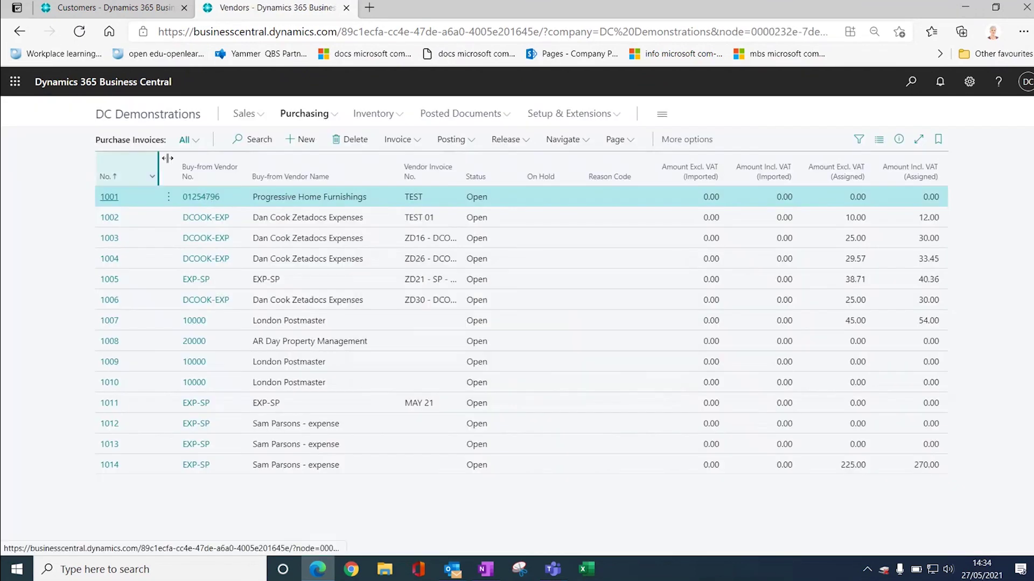
left_click(154, 116)
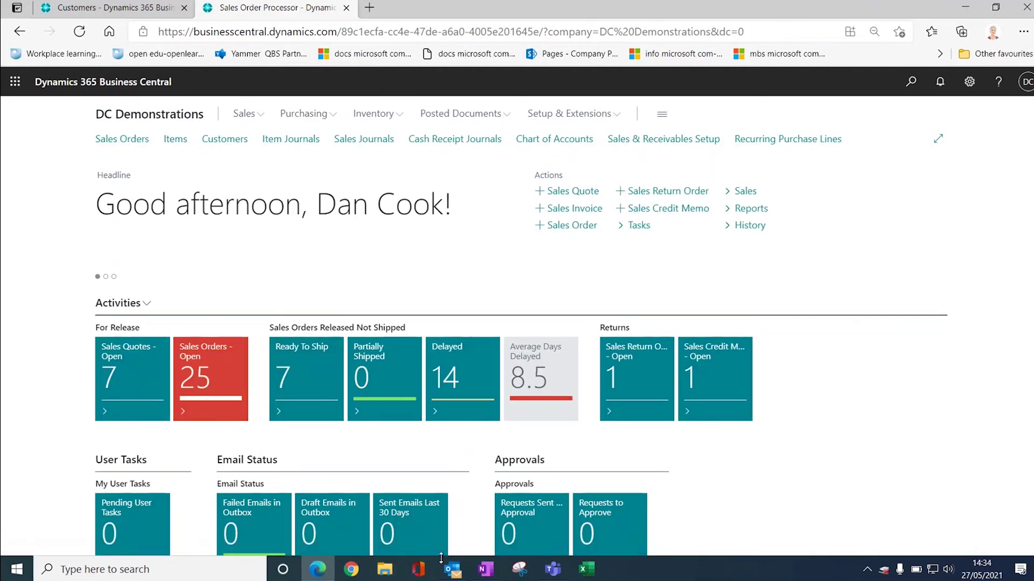
Switch to OneNote and open the sales order link saved on the Demo June page.
left_click(486, 569)
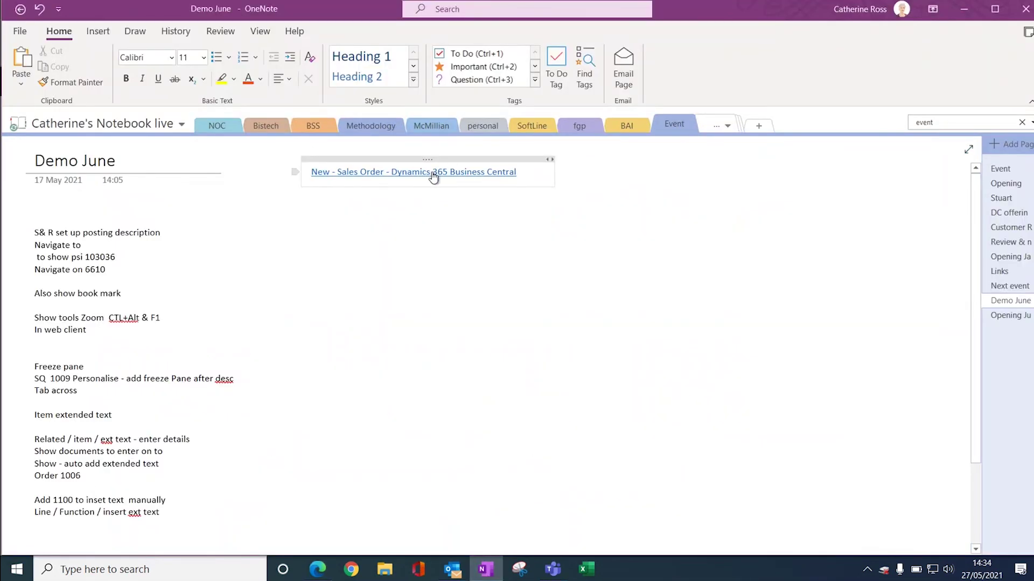
left_click(433, 176)
left_click(434, 179)
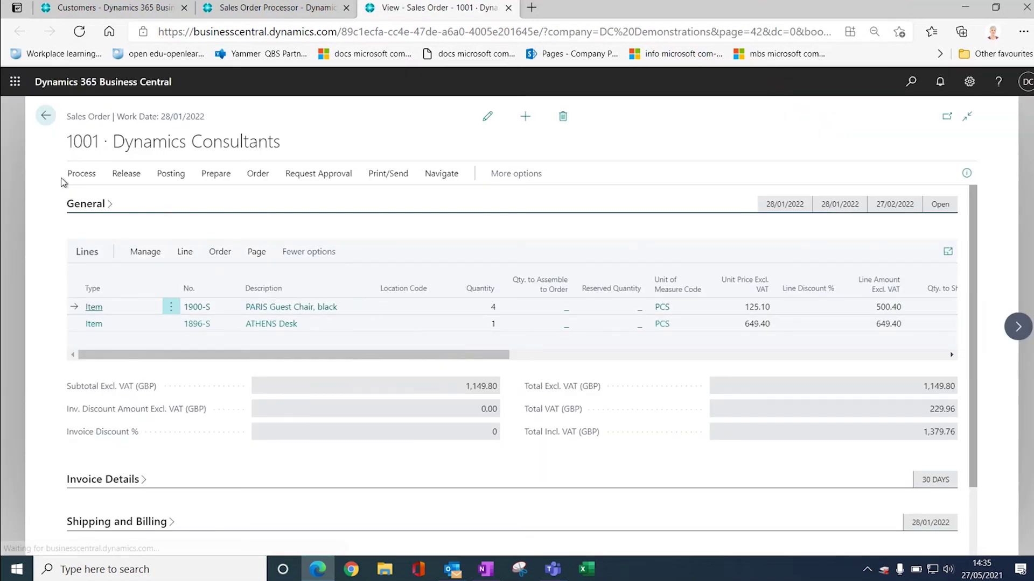
Close the linked sales order, open the sales orders list, and select the list page's web address.
left_click(46, 117)
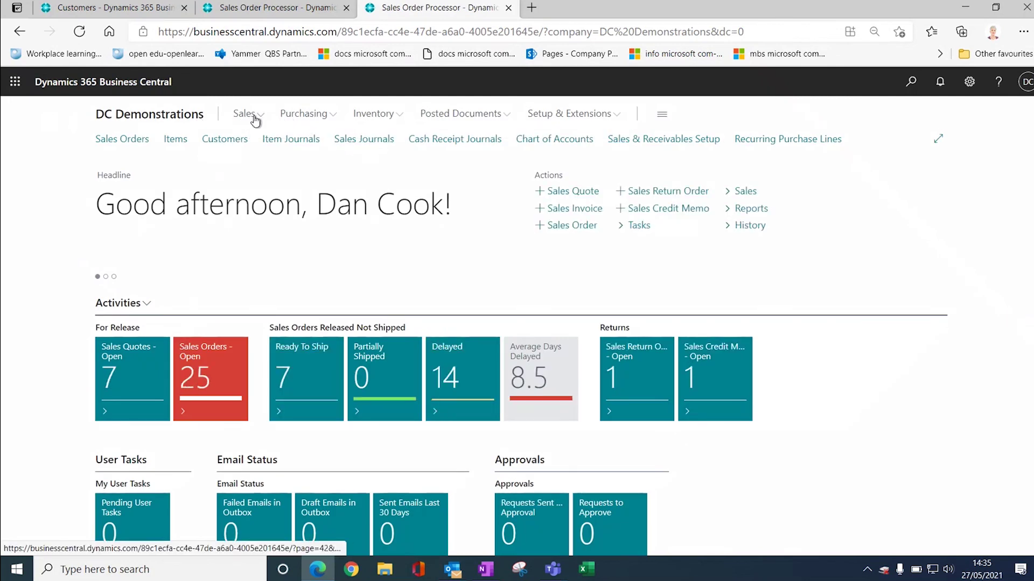
left_click(254, 118)
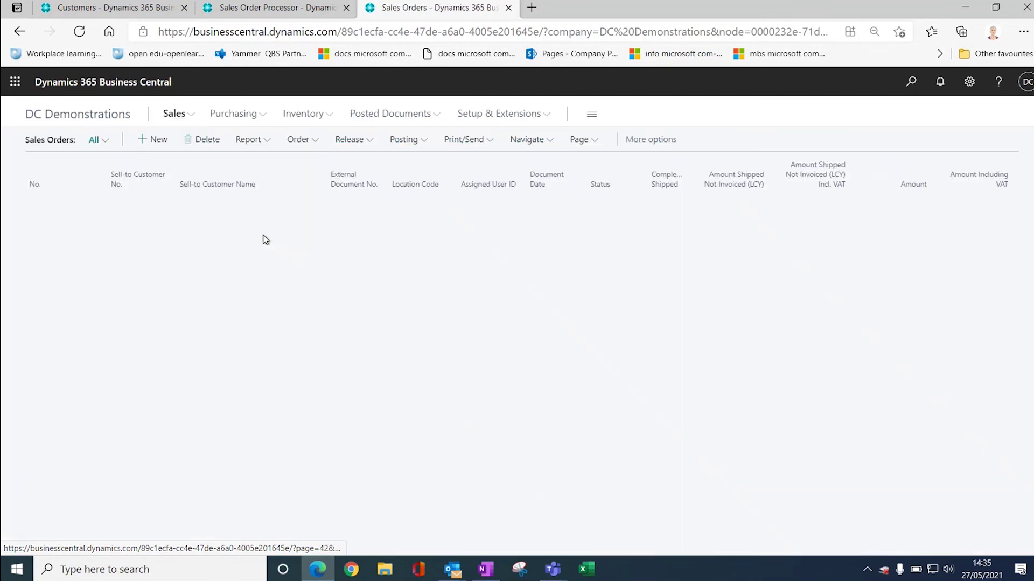
left_click(432, 32)
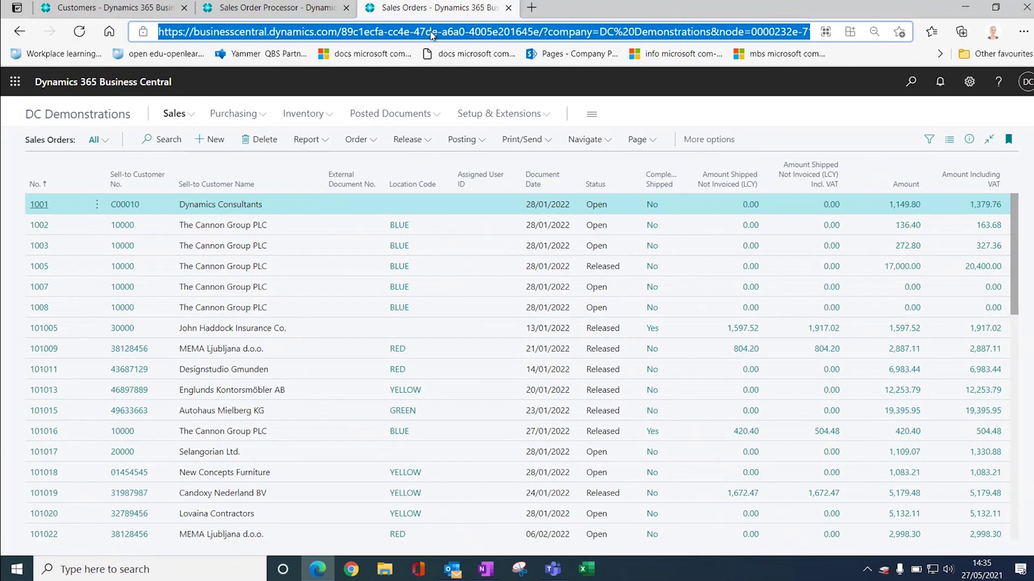